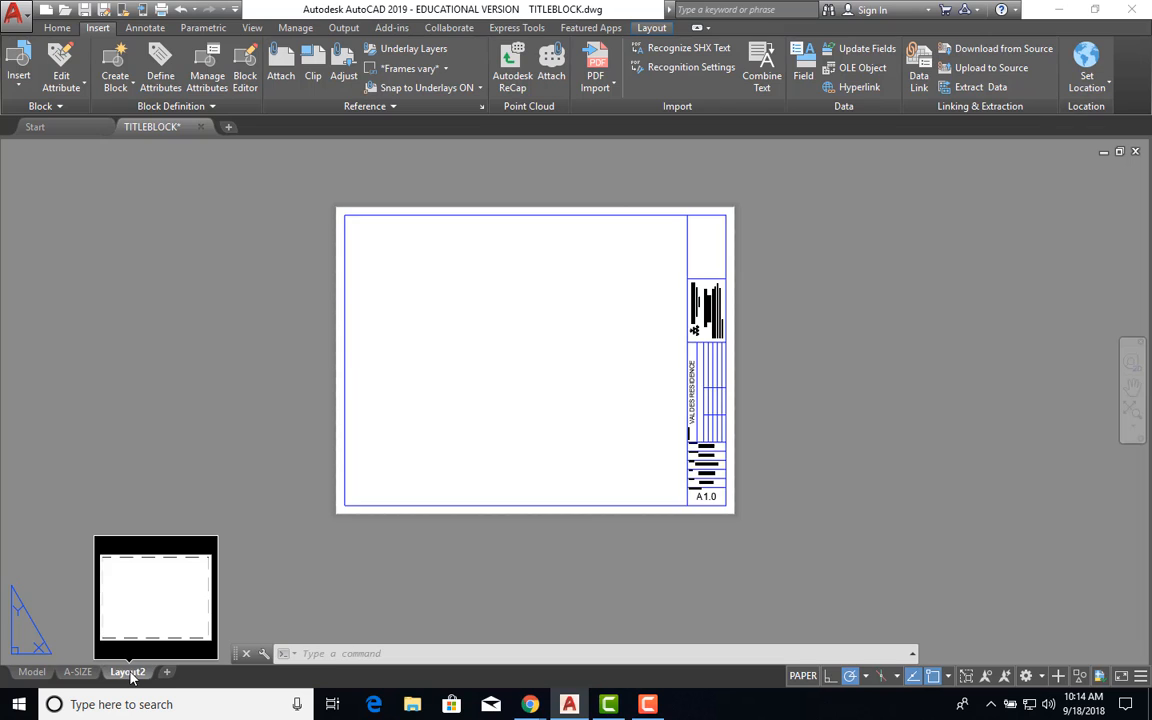
Step: On Layout2, insert the B-TITLEBLOCK block in the empty space beside the sheet, accepting its default attribute values
left_click(128, 672)
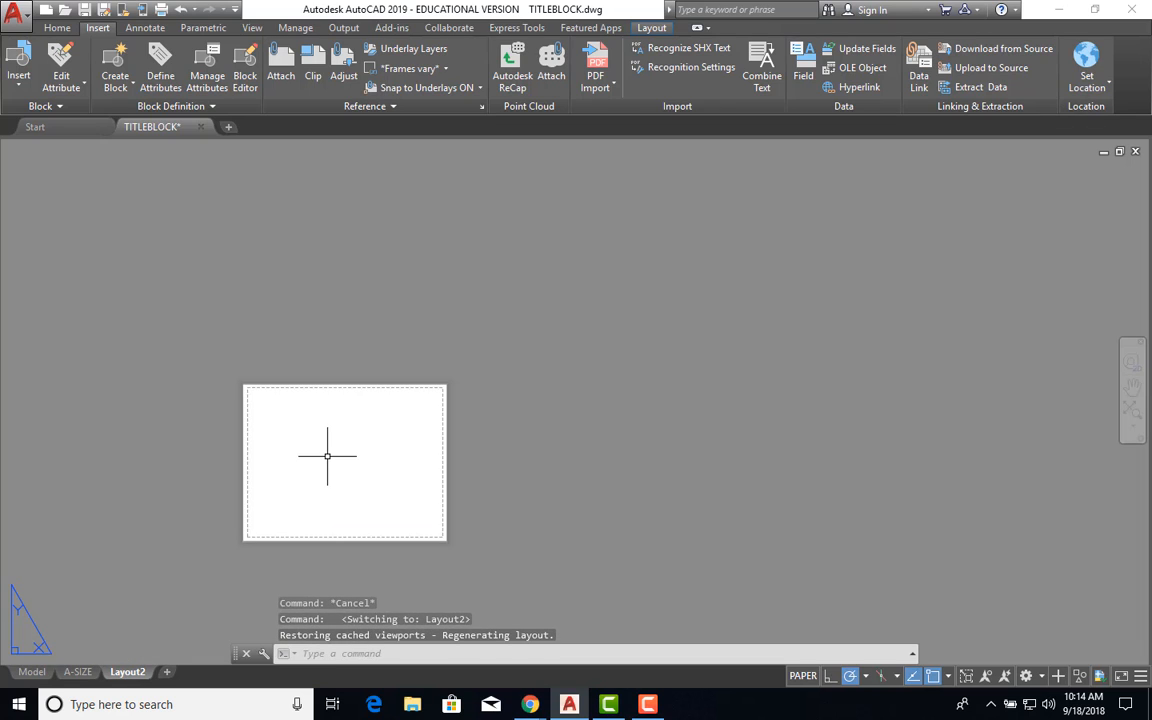
key("Escape")
scroll(325, 464, "up", 4)
middle_click_drag(326, 460, 249, 339)
scroll(340, 319, "down", 2)
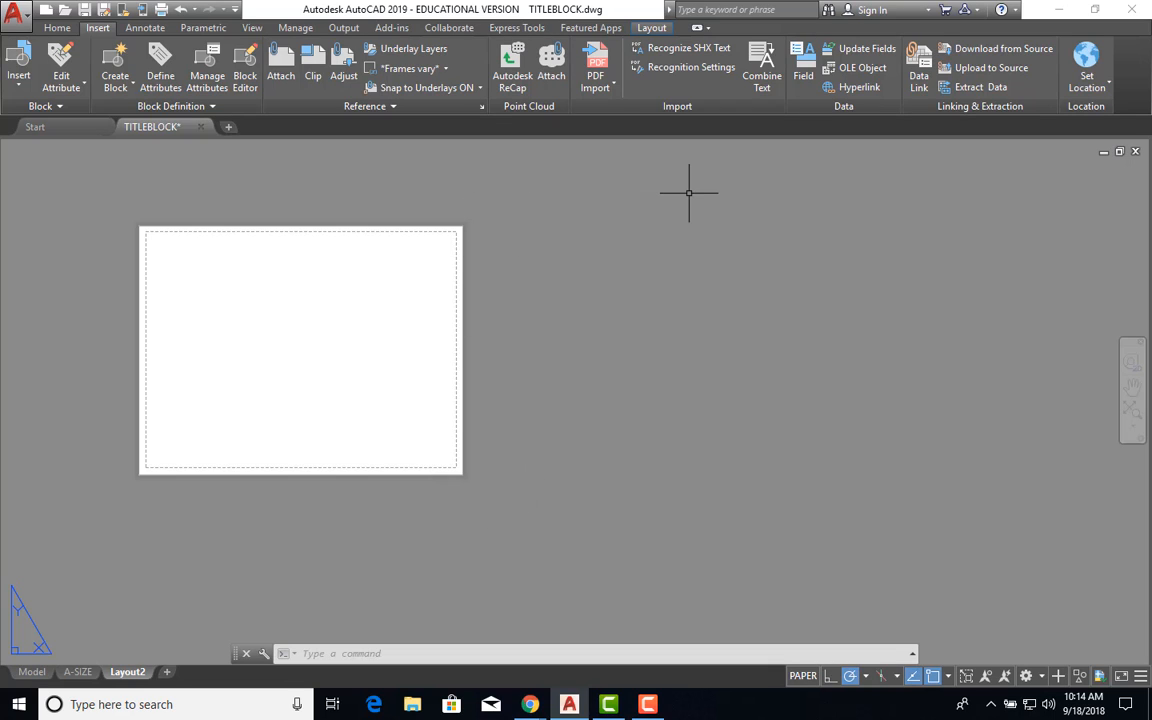
middle_click_drag(663, 309, 586, 350)
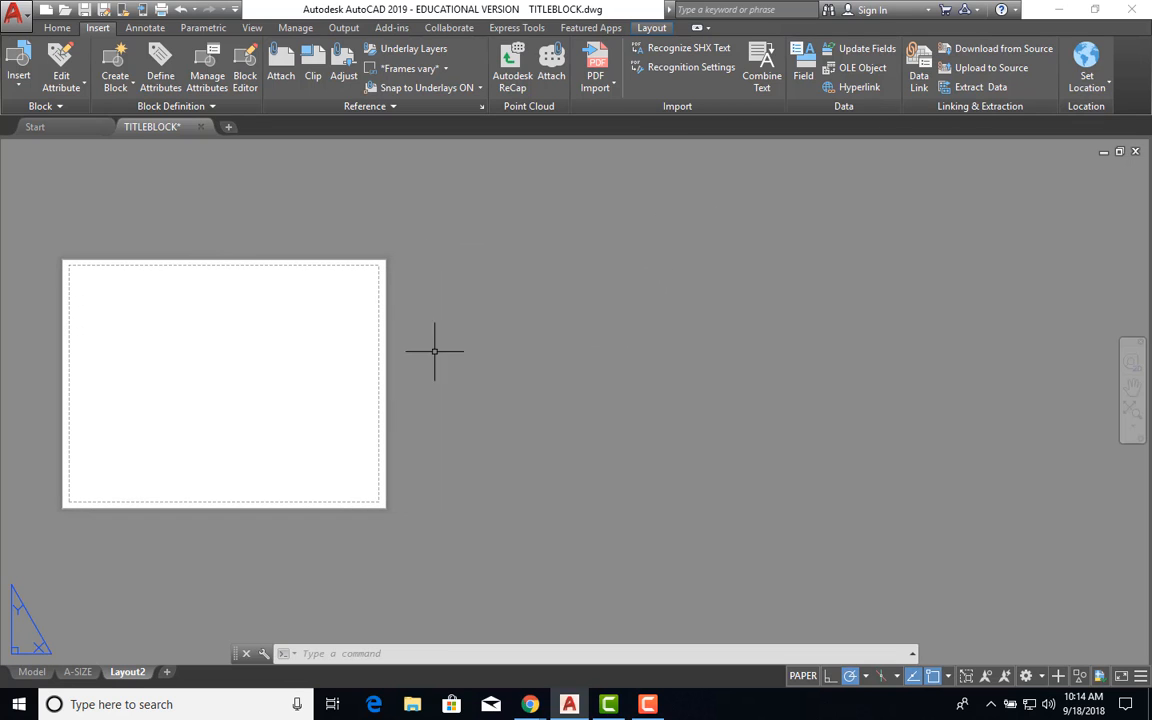
left_click(19, 84)
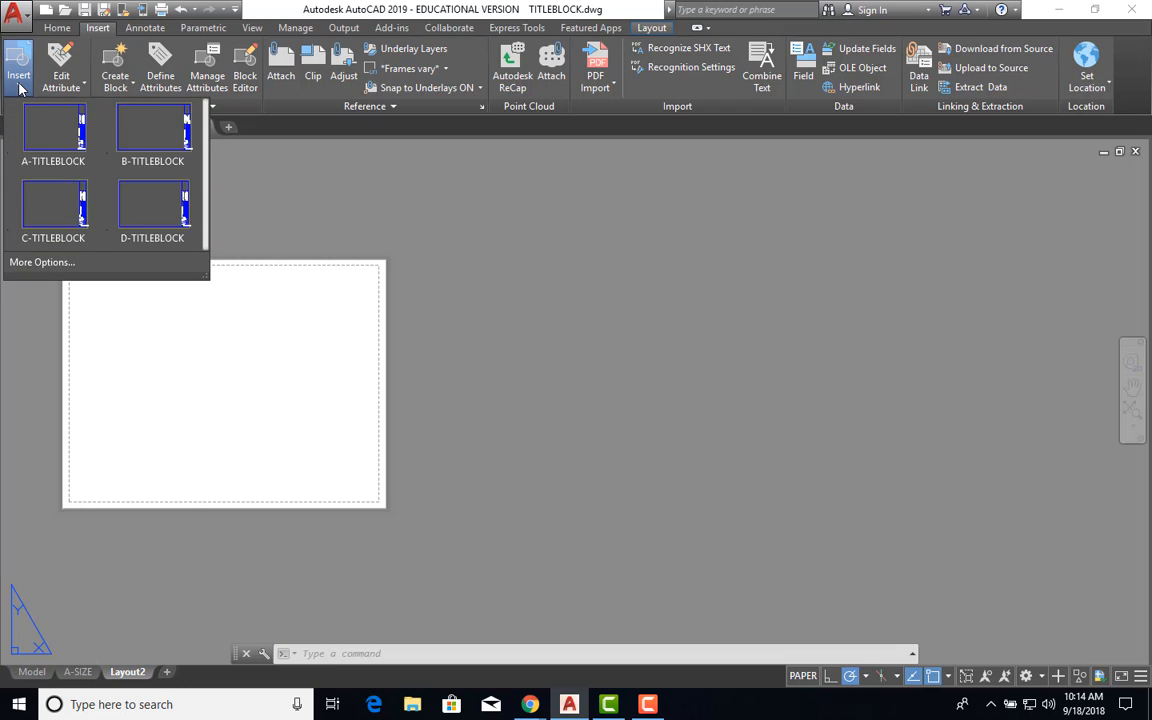
left_click(132, 146)
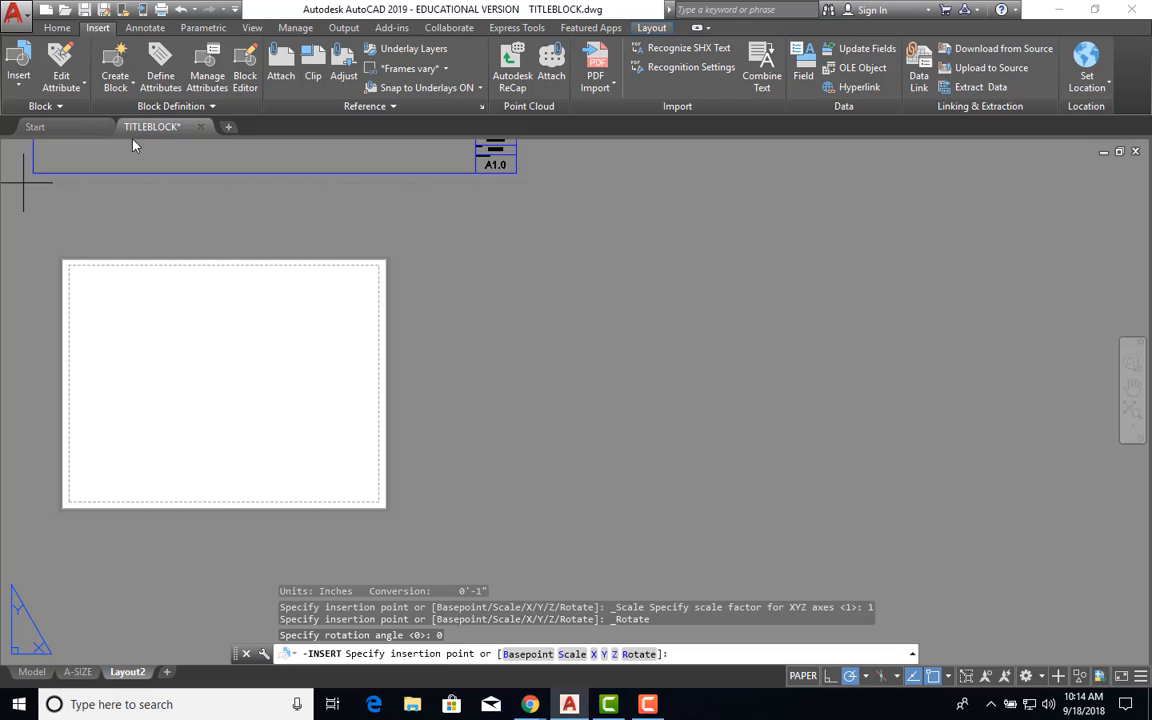
left_click(432, 512)
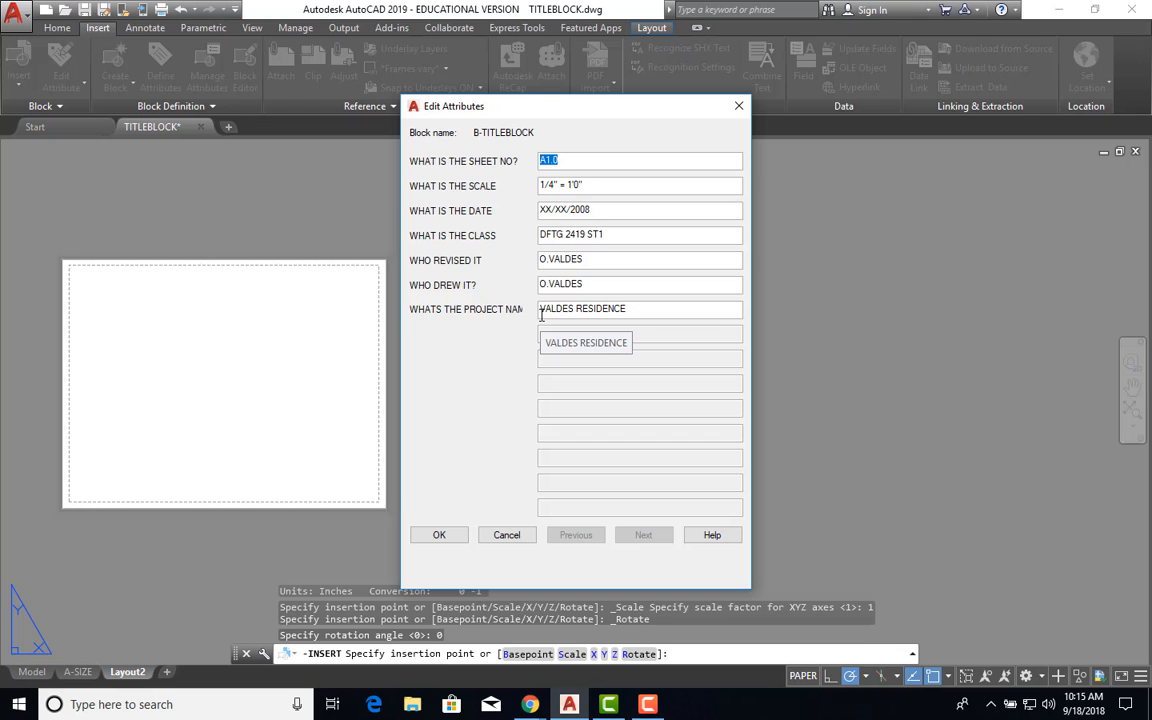
left_click(440, 536)
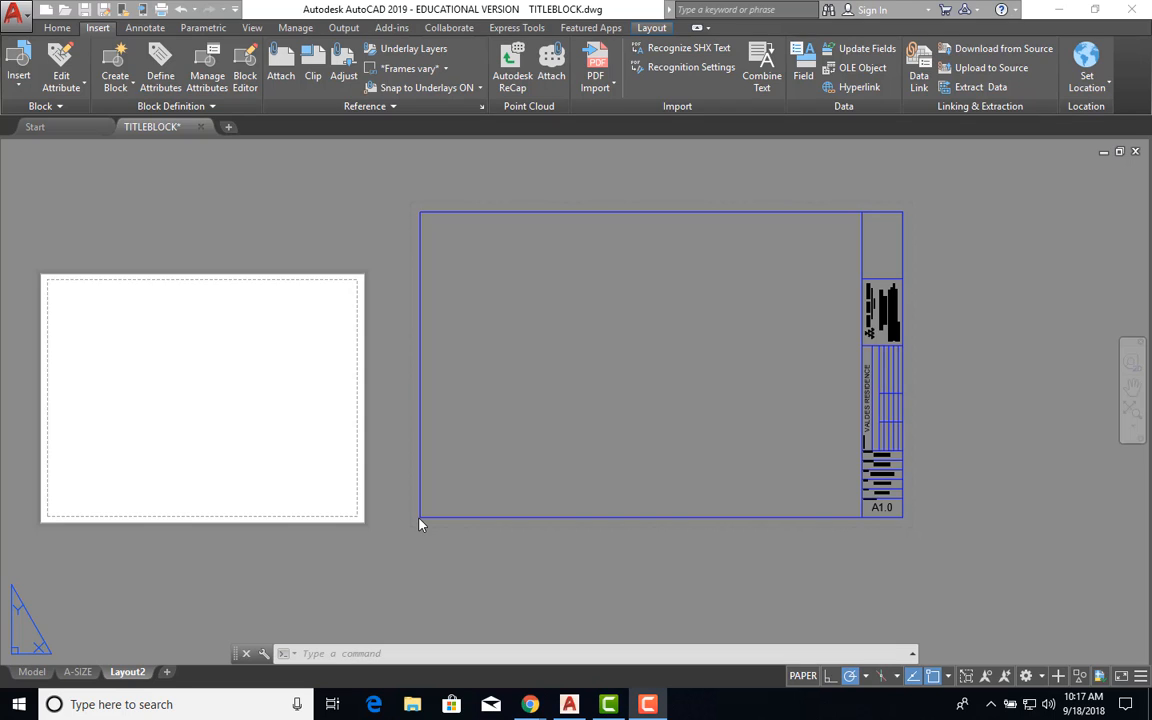
Step: Start the Plot command for Layout2
left_click(472, 330)
type("plot")
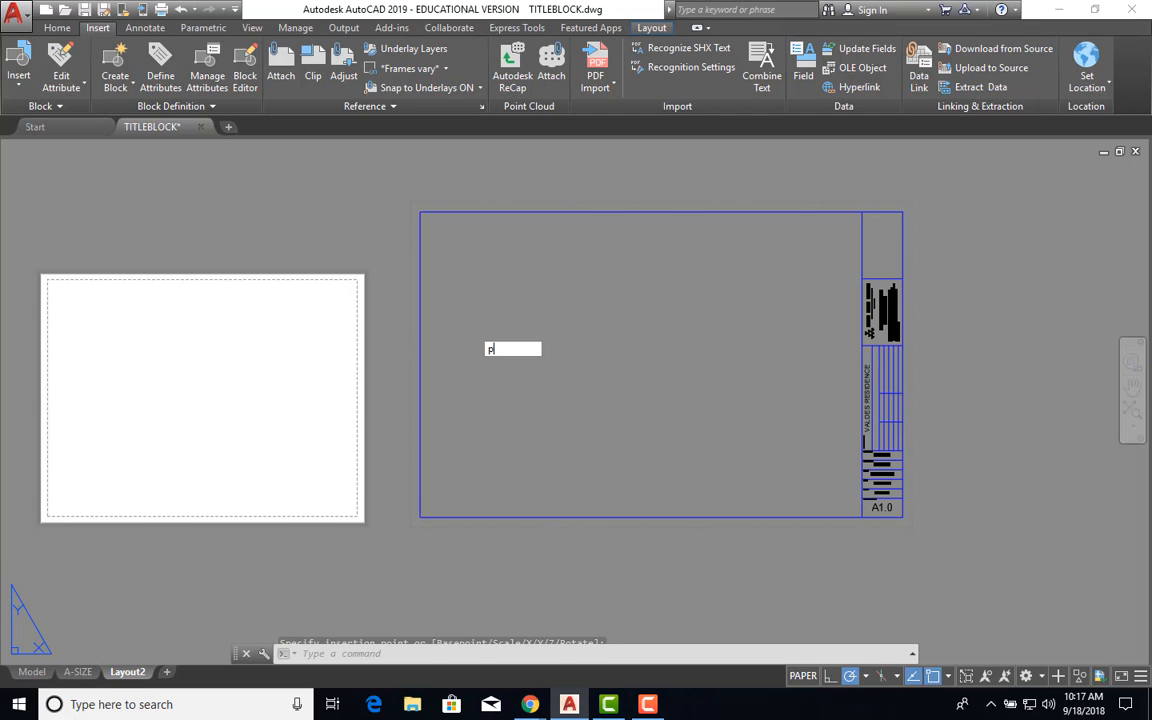
key("Return")
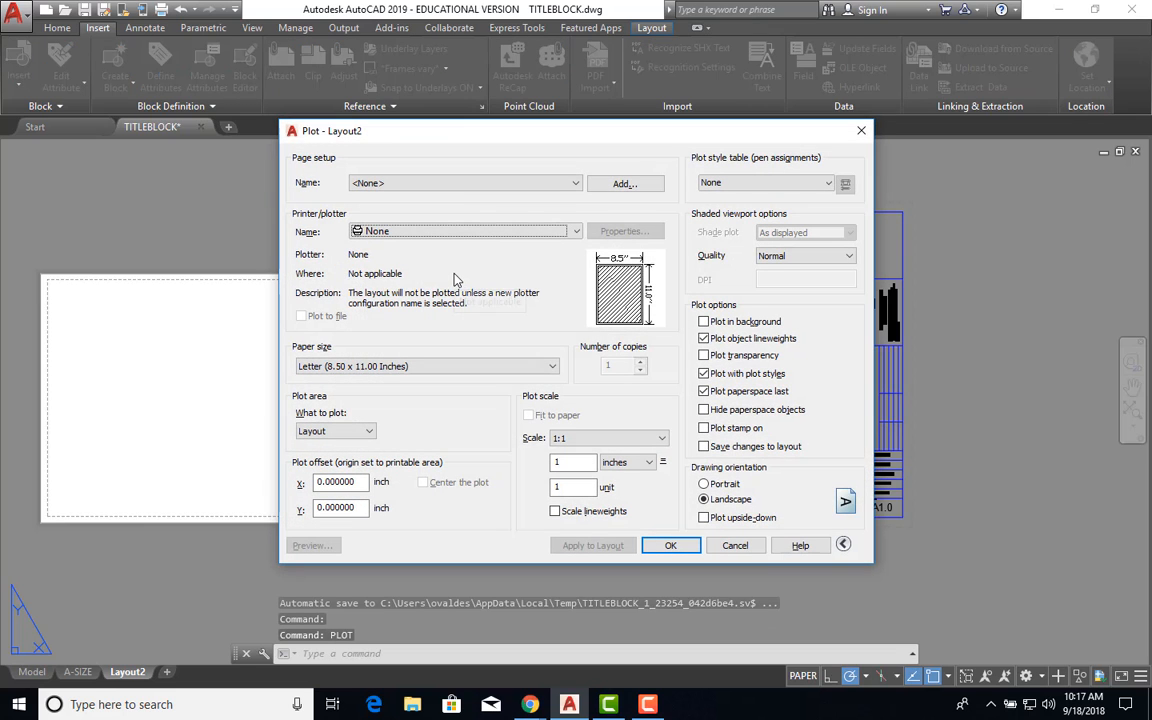
Step: Set the plotter to Dell Laser Printer 1720 XL with the default Letter paper size and check its available paper sizes
left_click(437, 234)
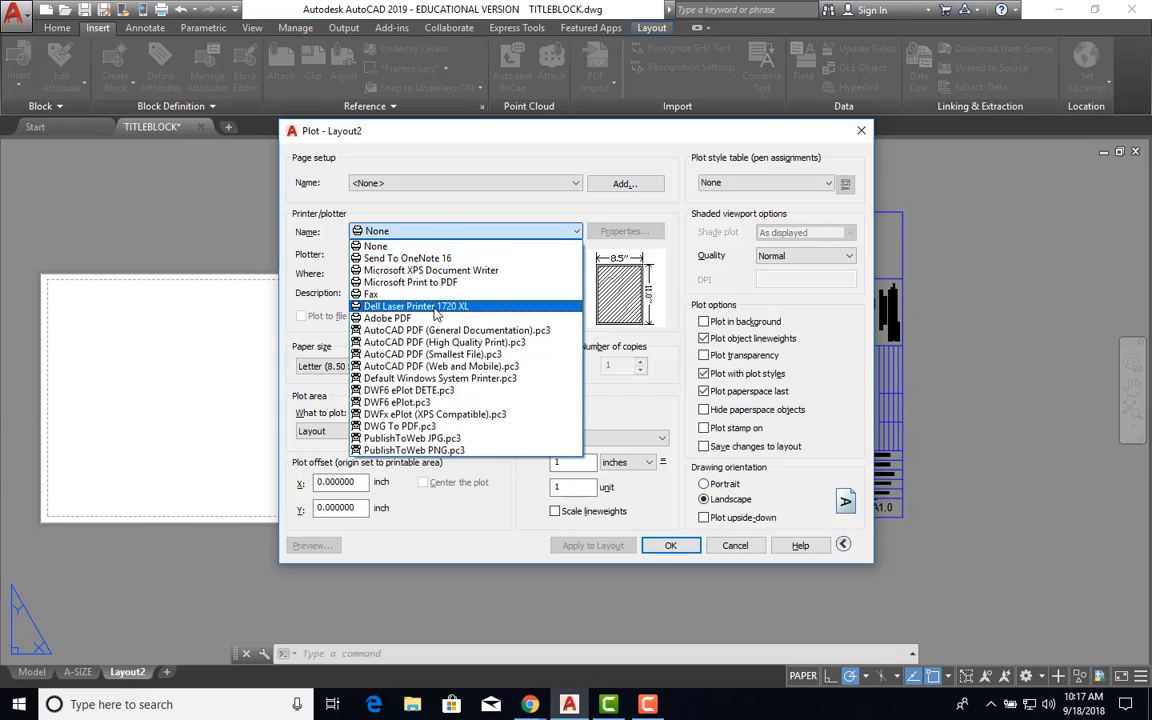
left_click(435, 307)
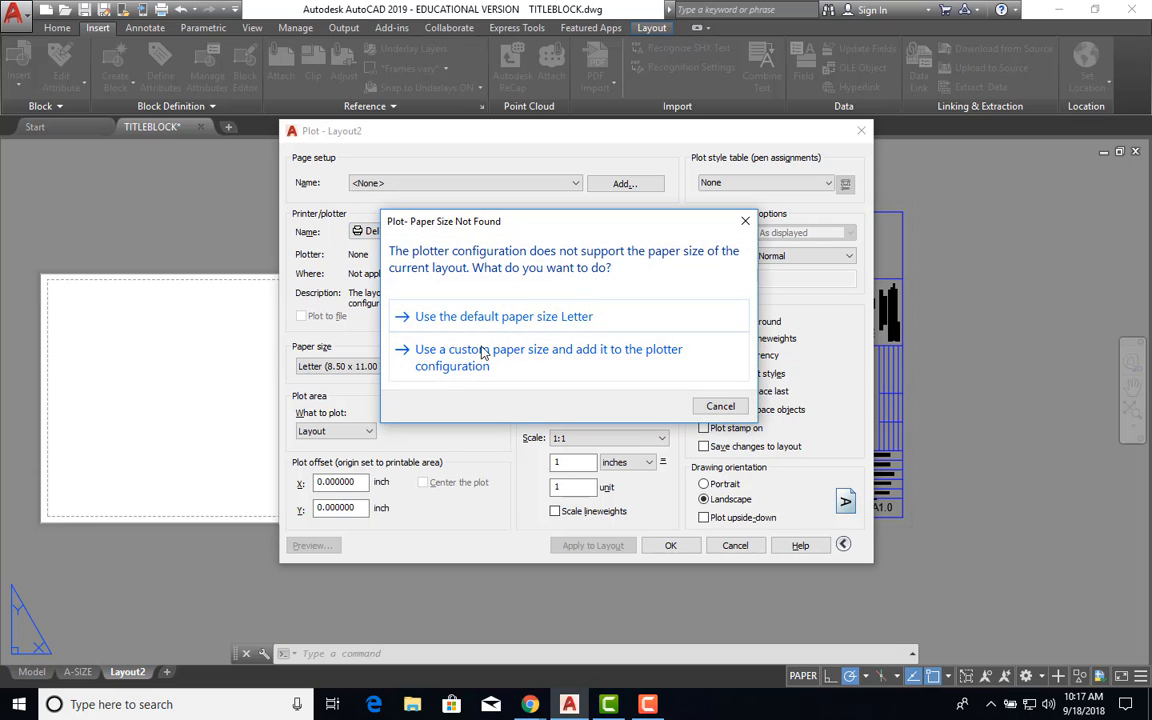
left_click(496, 318)
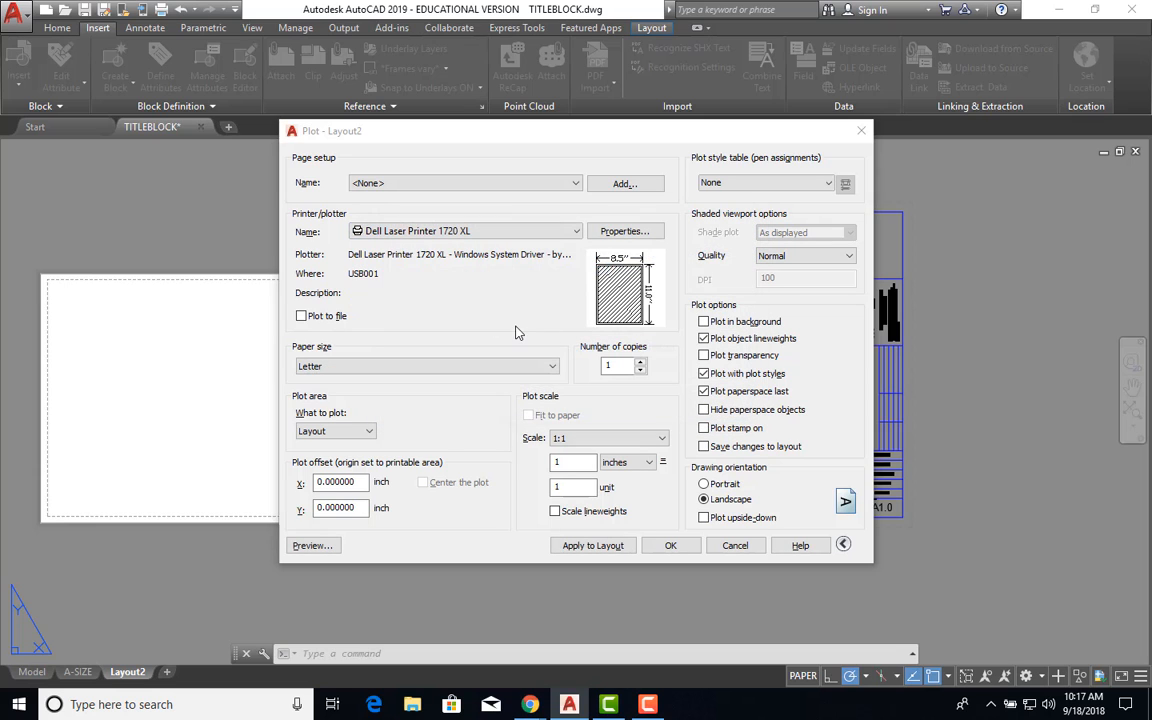
left_click(350, 368)
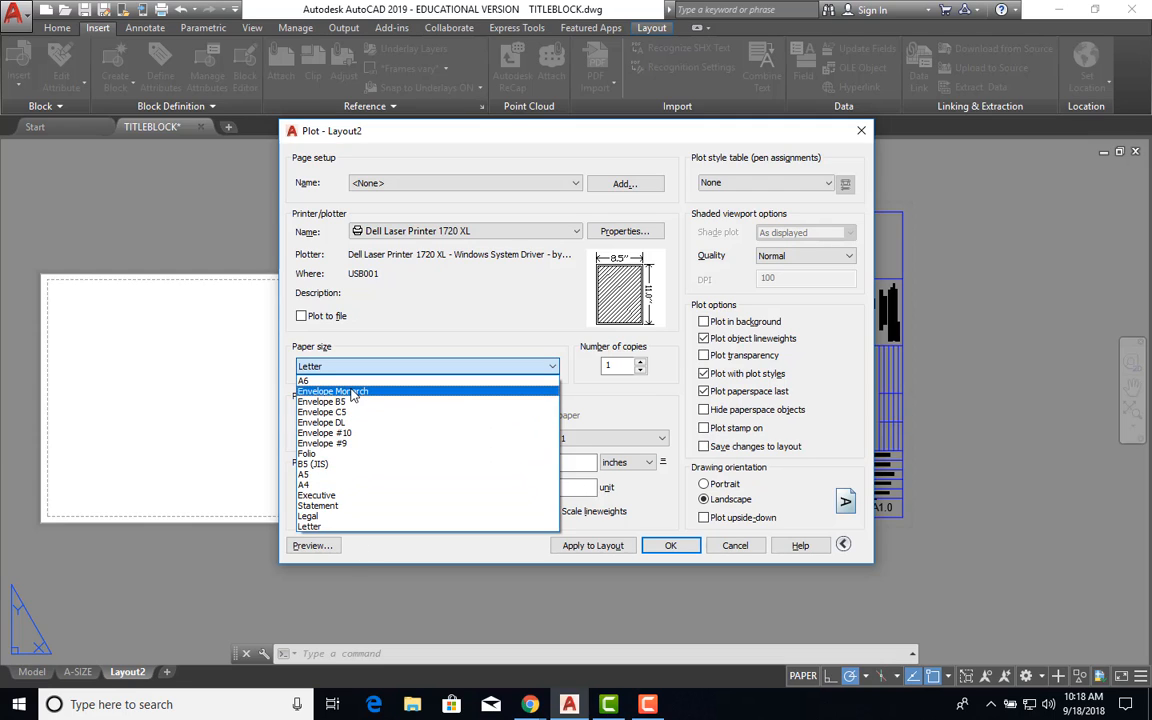
left_click(446, 235)
left_click(454, 234)
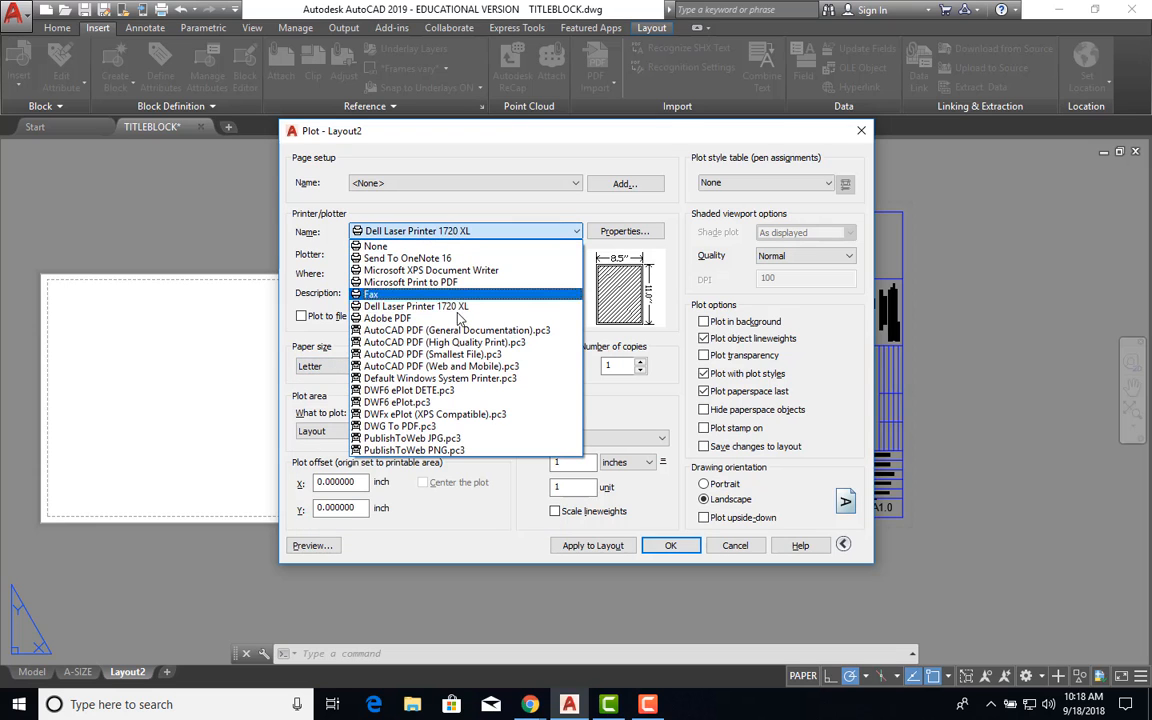
left_click(270, 312)
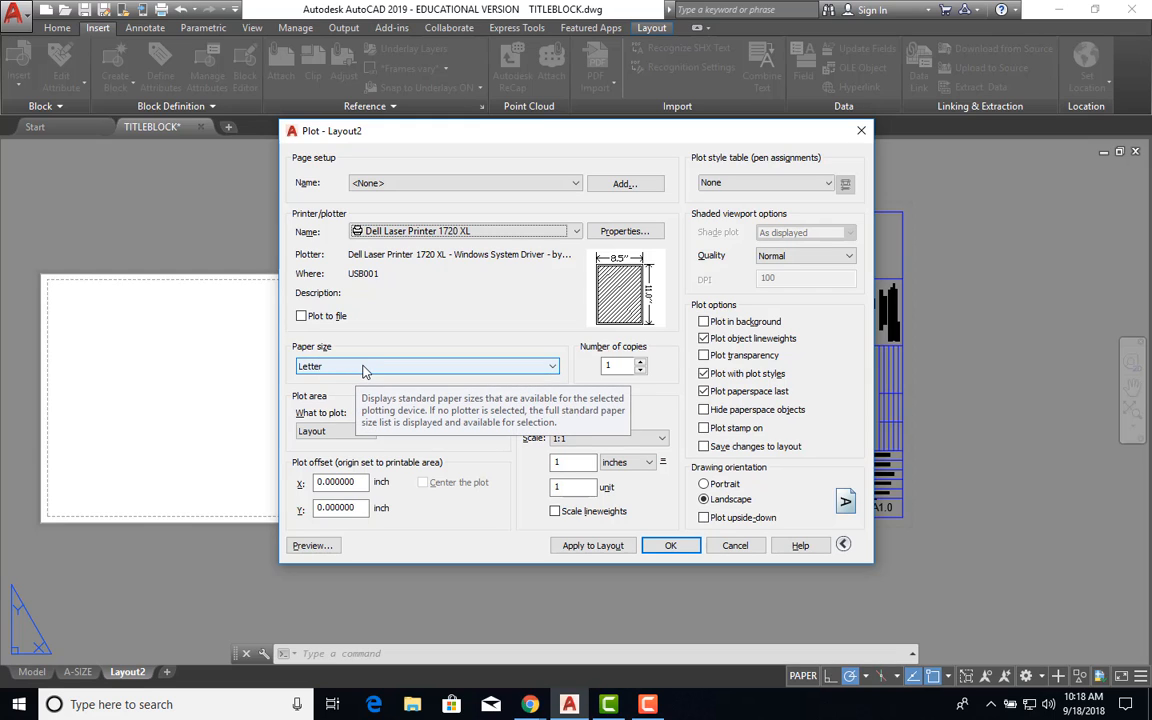
Step: Set the plotter to DWG To PDF.pc3 and the paper size to ANSI B (11.00 x 17.00 Inches)
left_click(383, 232)
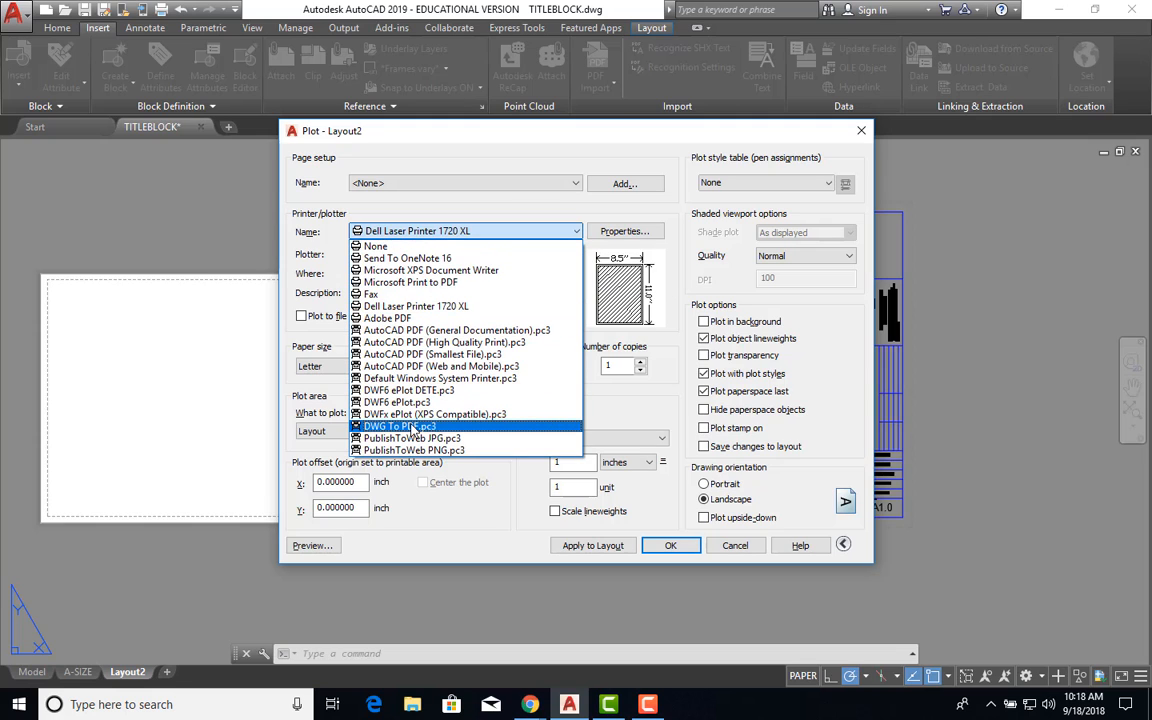
left_click(401, 427)
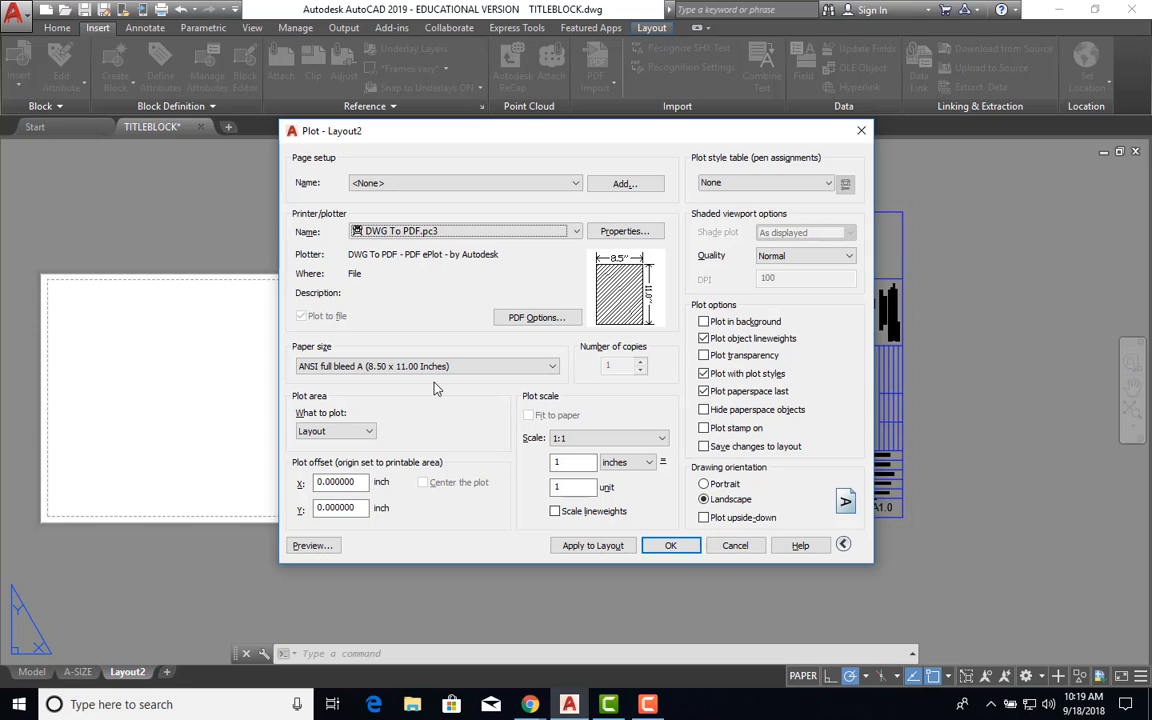
left_click(389, 236)
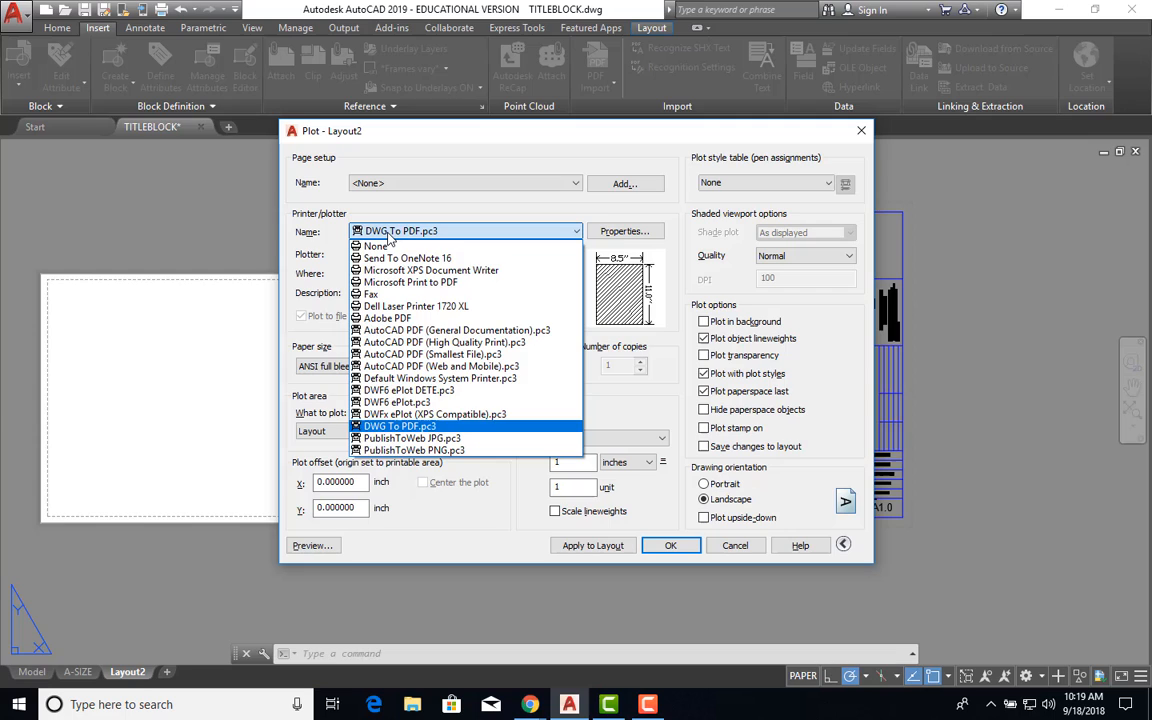
left_click(398, 428)
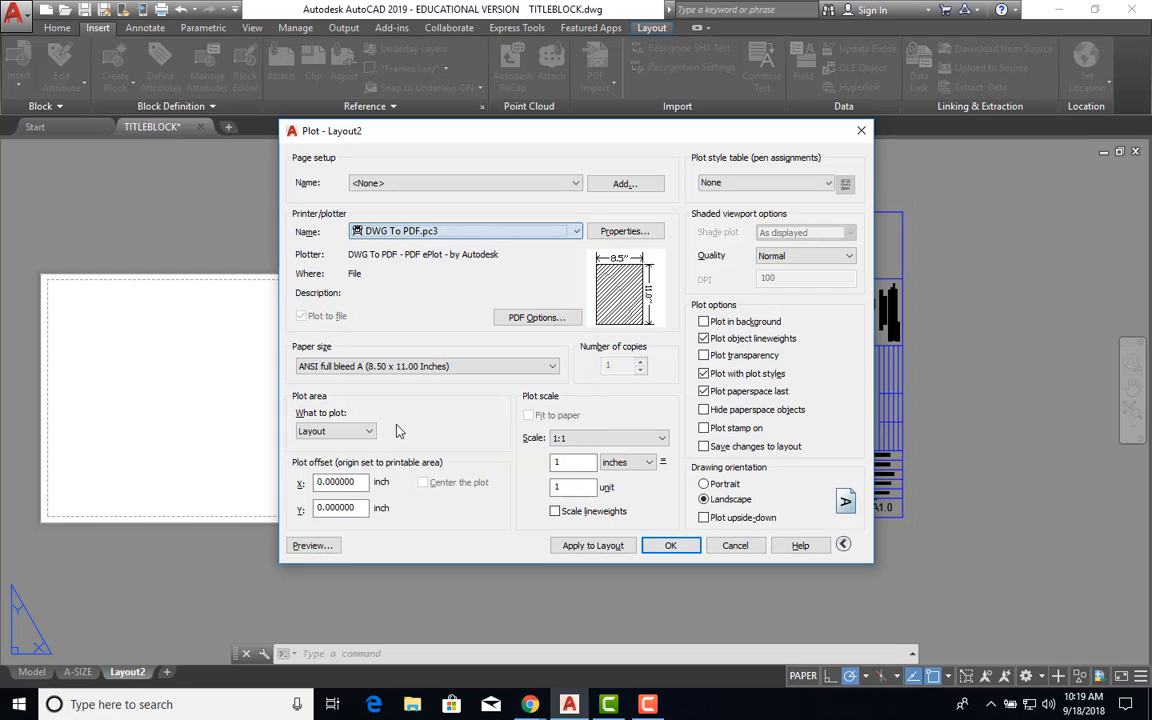
left_click(432, 367)
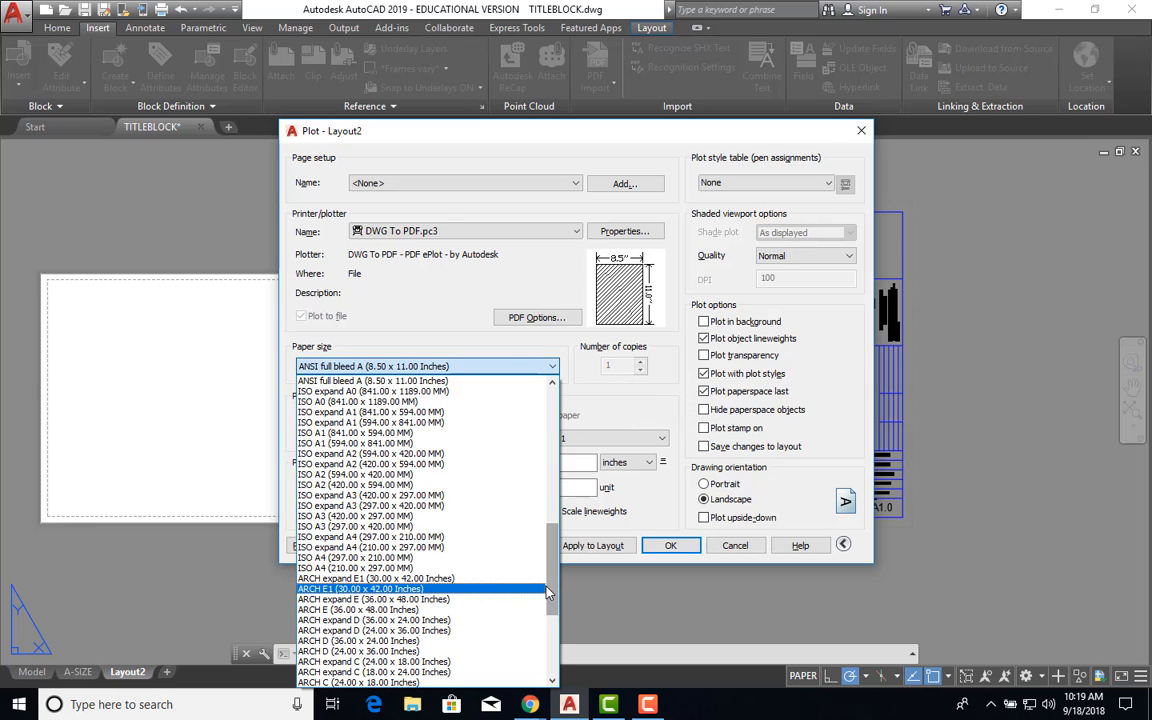
left_click_drag(549, 593, 527, 648)
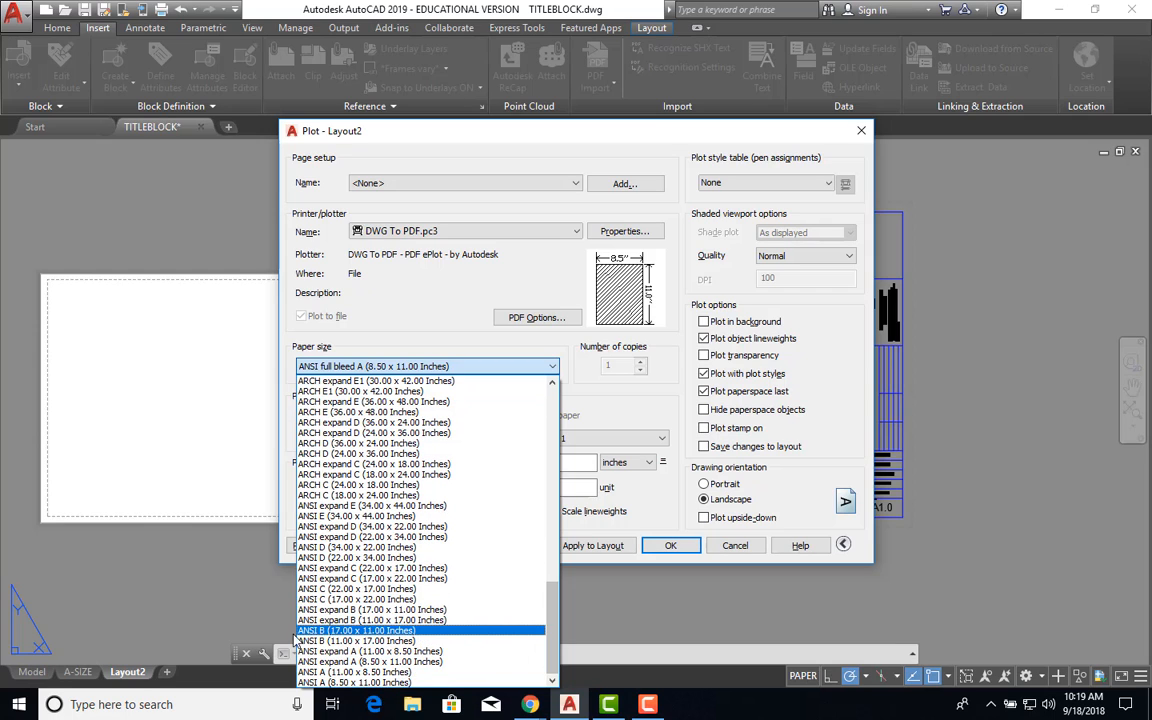
left_click(370, 641)
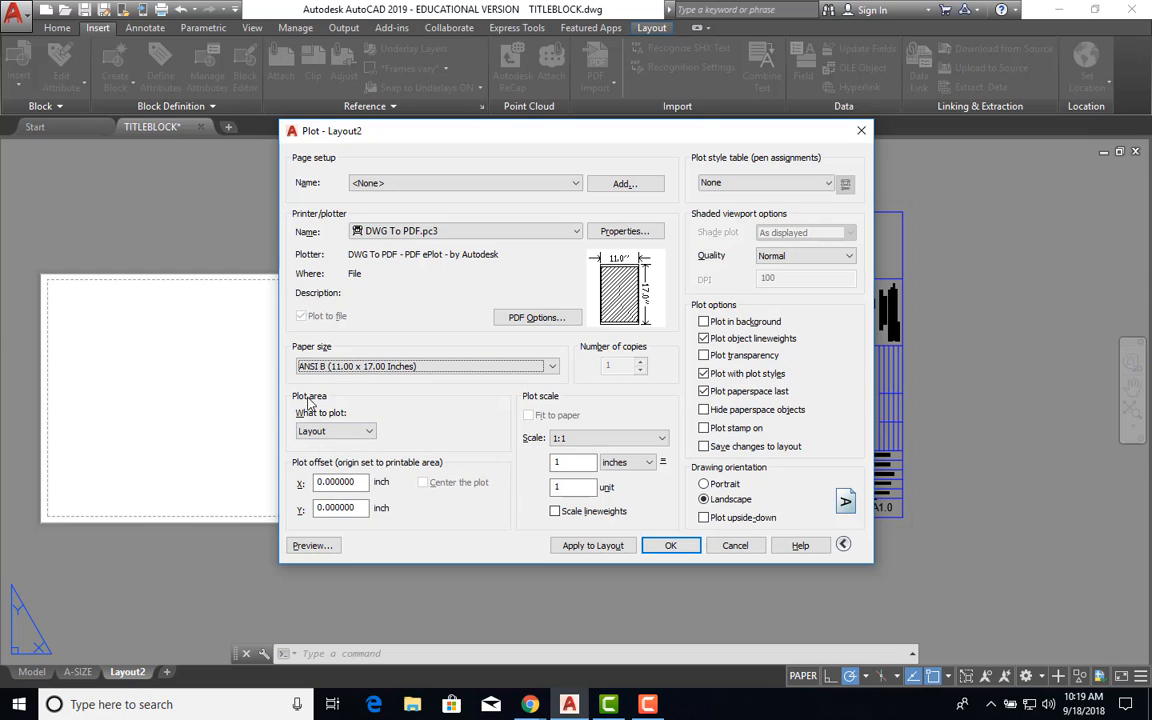
Step: Define the plot area as a window across opposite corners of the inserted title block's blue border, and center the plot
left_click(370, 432)
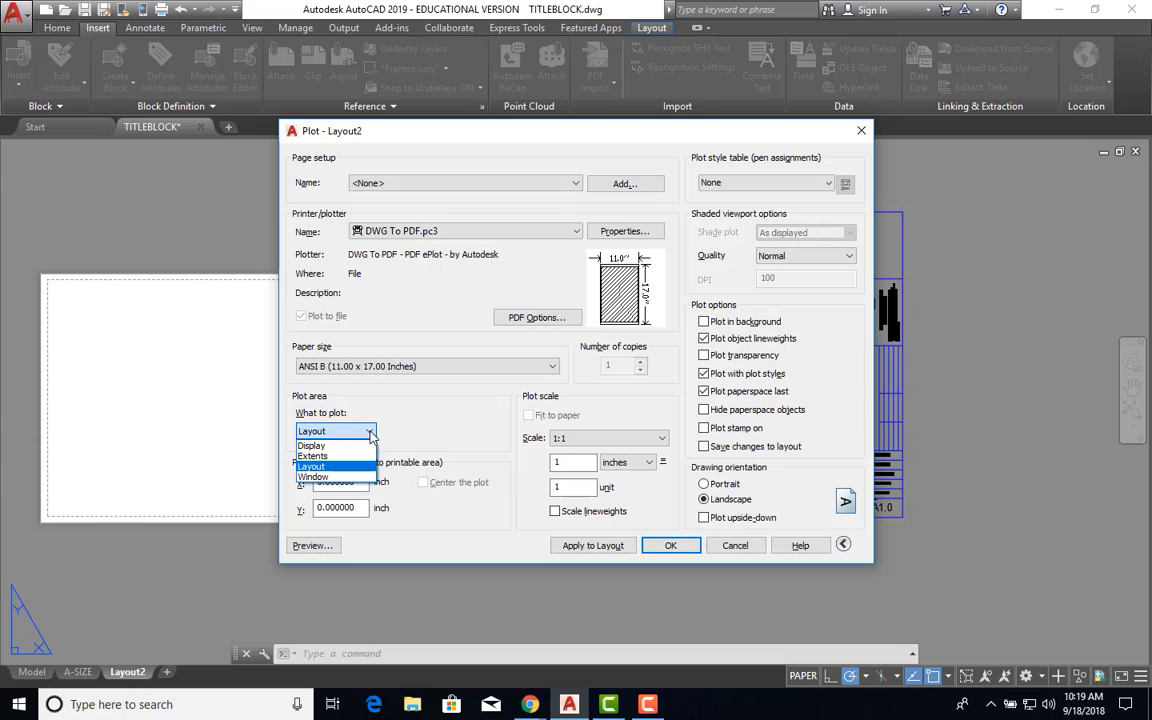
left_click(312, 477)
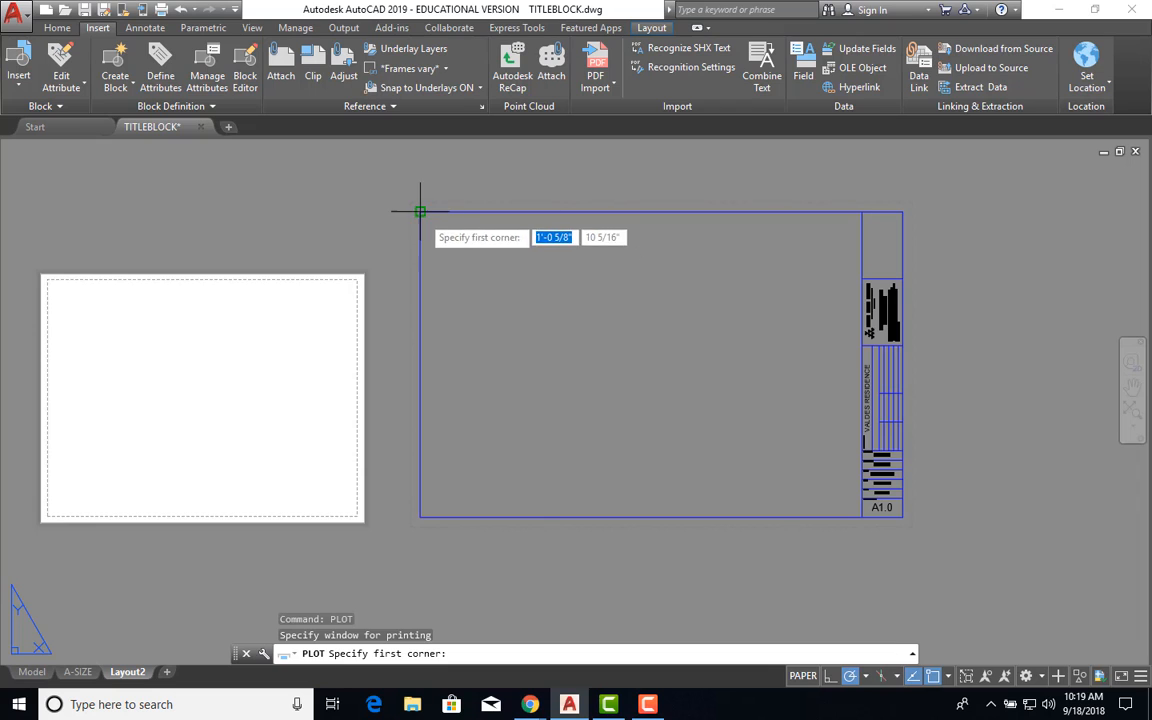
middle_click_drag(420, 213, 259, 296)
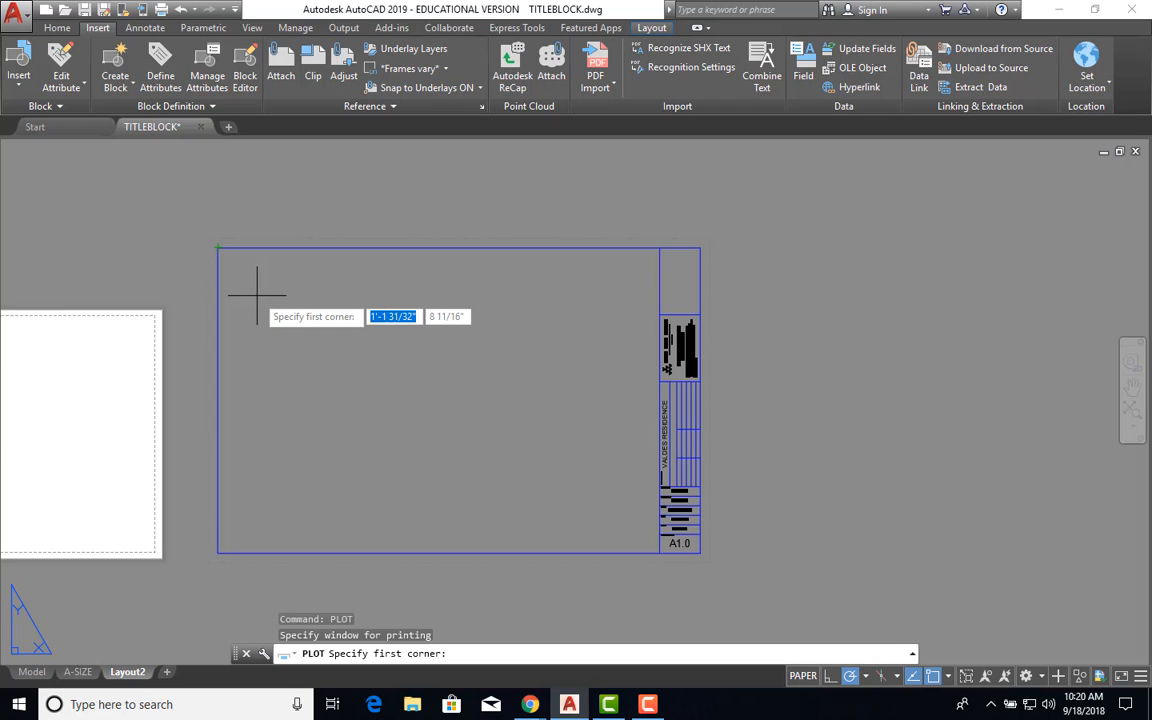
left_click(217, 247)
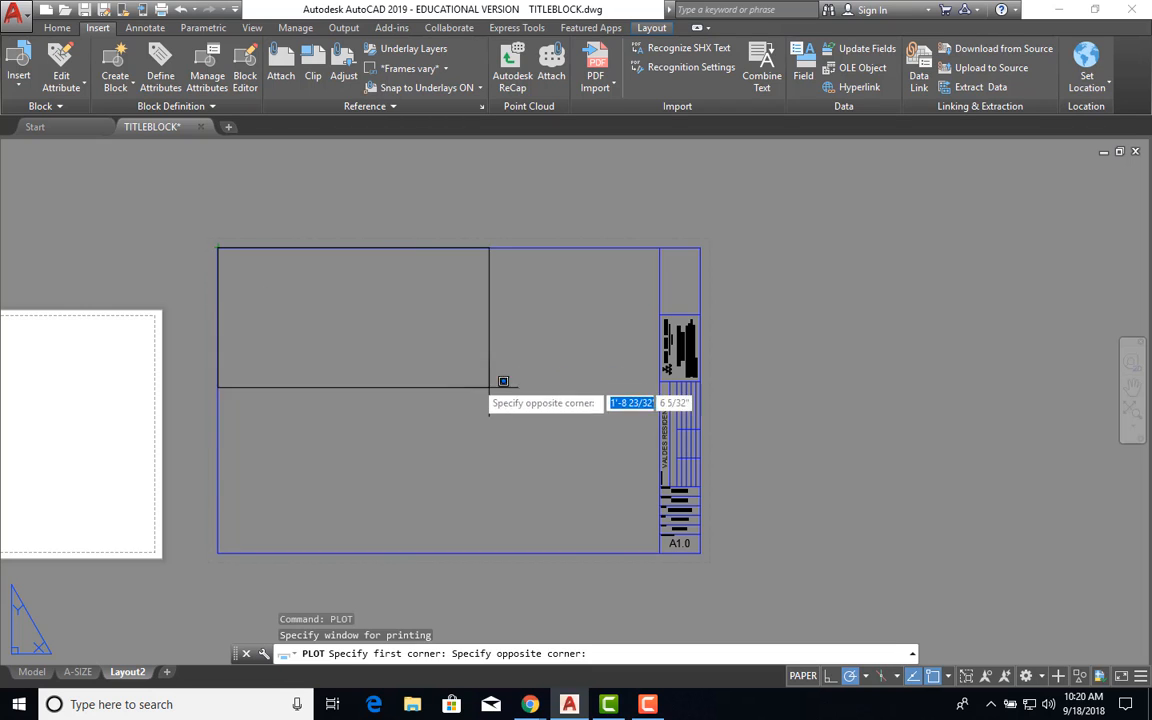
left_click(700, 552)
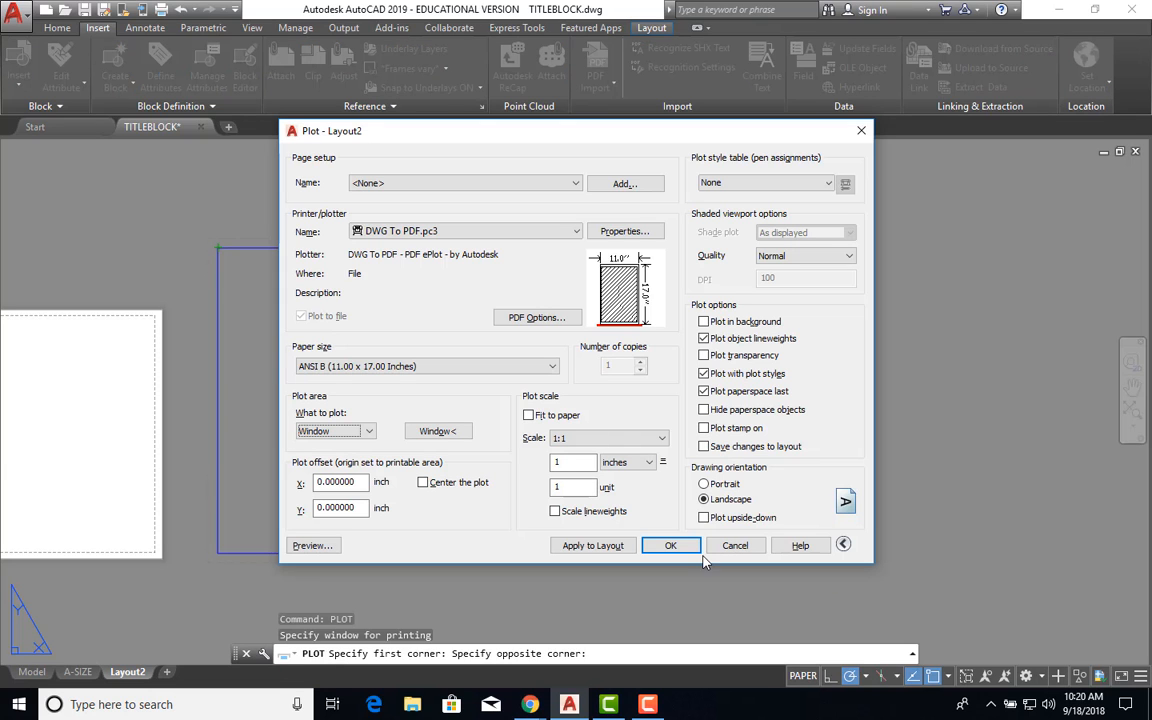
left_click(422, 483)
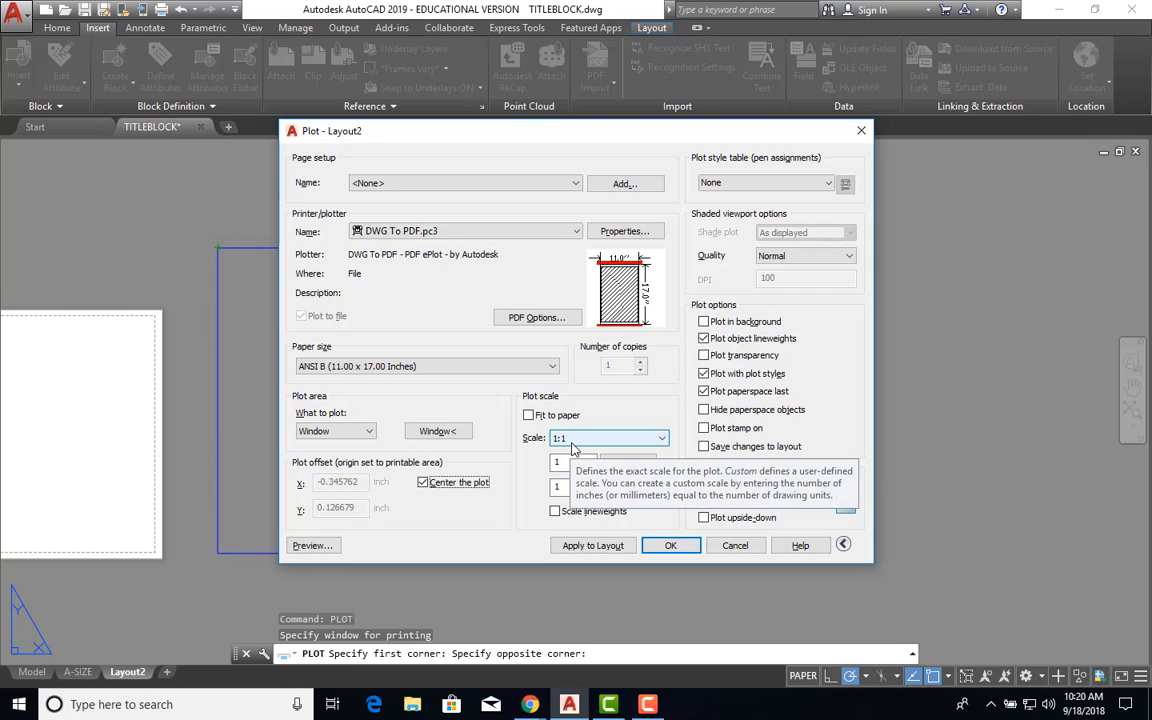
Step: Preview the plot to check how the title block border fits on the sheet, and return to the plot settings
left_click(313, 546)
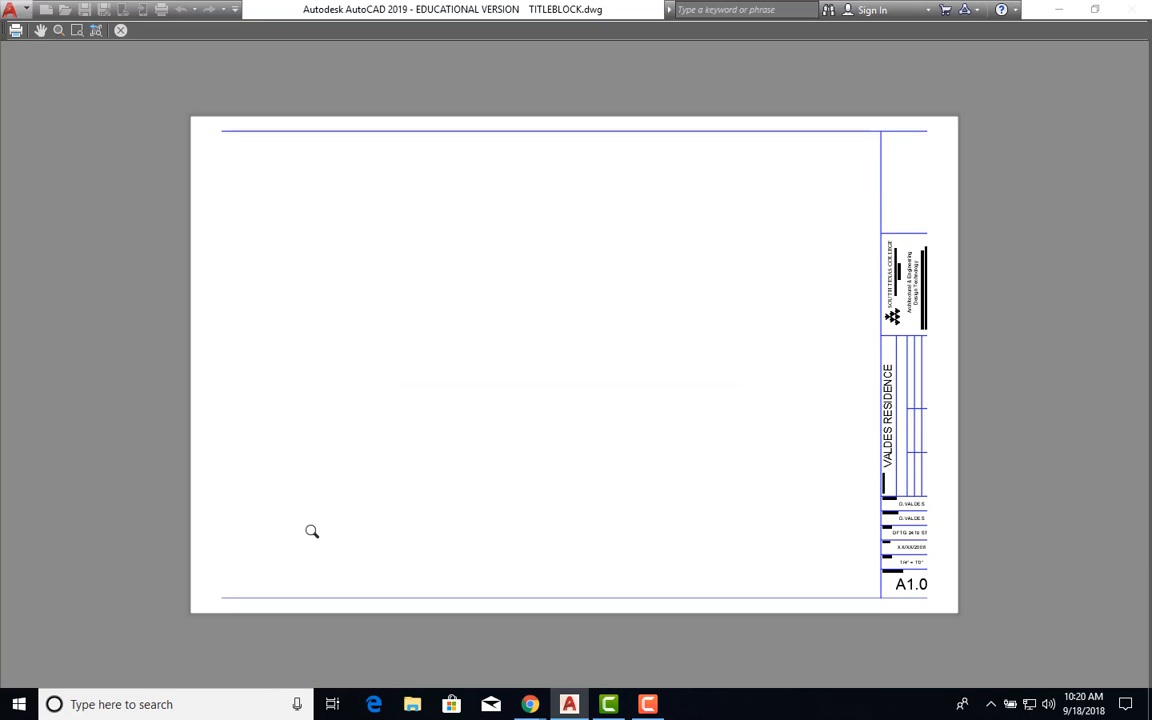
right_click(362, 324)
left_click(987, 324)
key("Escape")
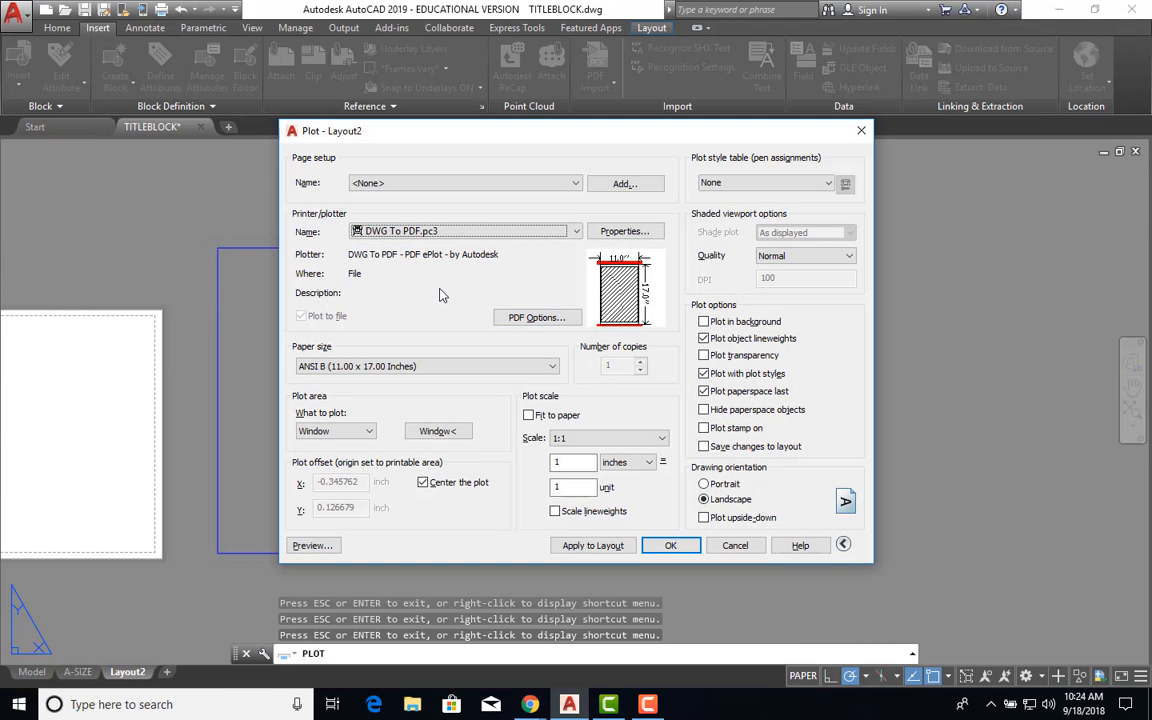
Step: Change the paper size to ANSI full bleed B (11.00 x 17.00 Inches)
left_click(375, 368)
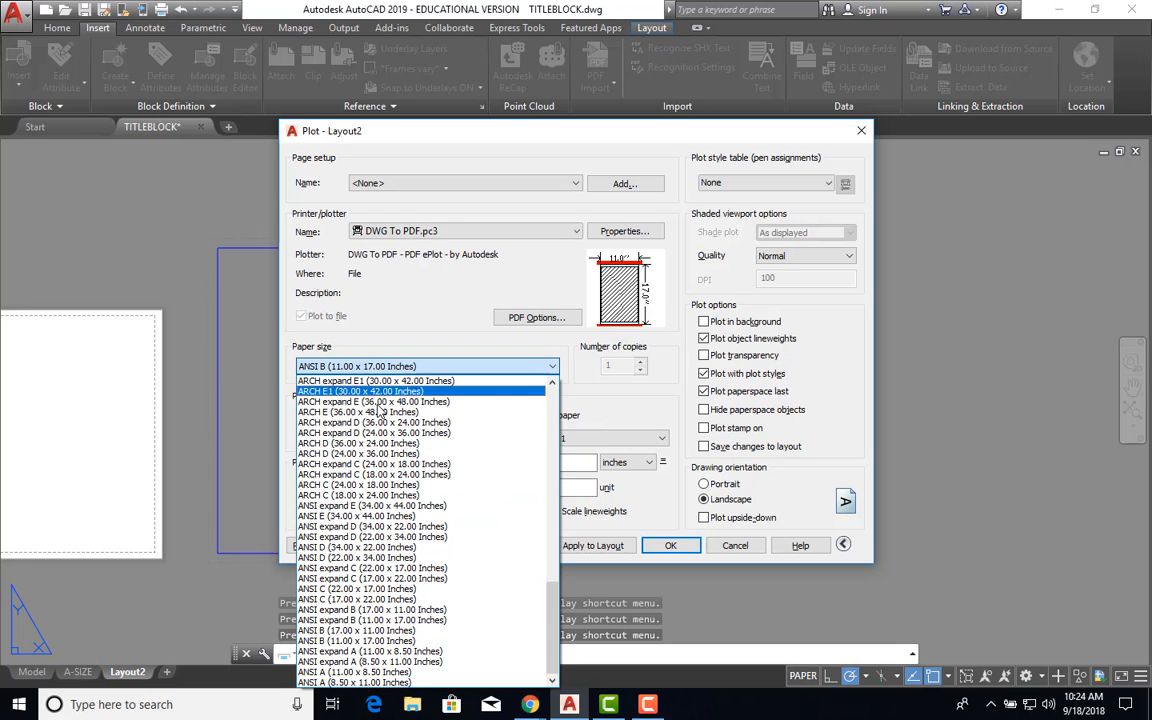
scroll(383, 521, "up", 2)
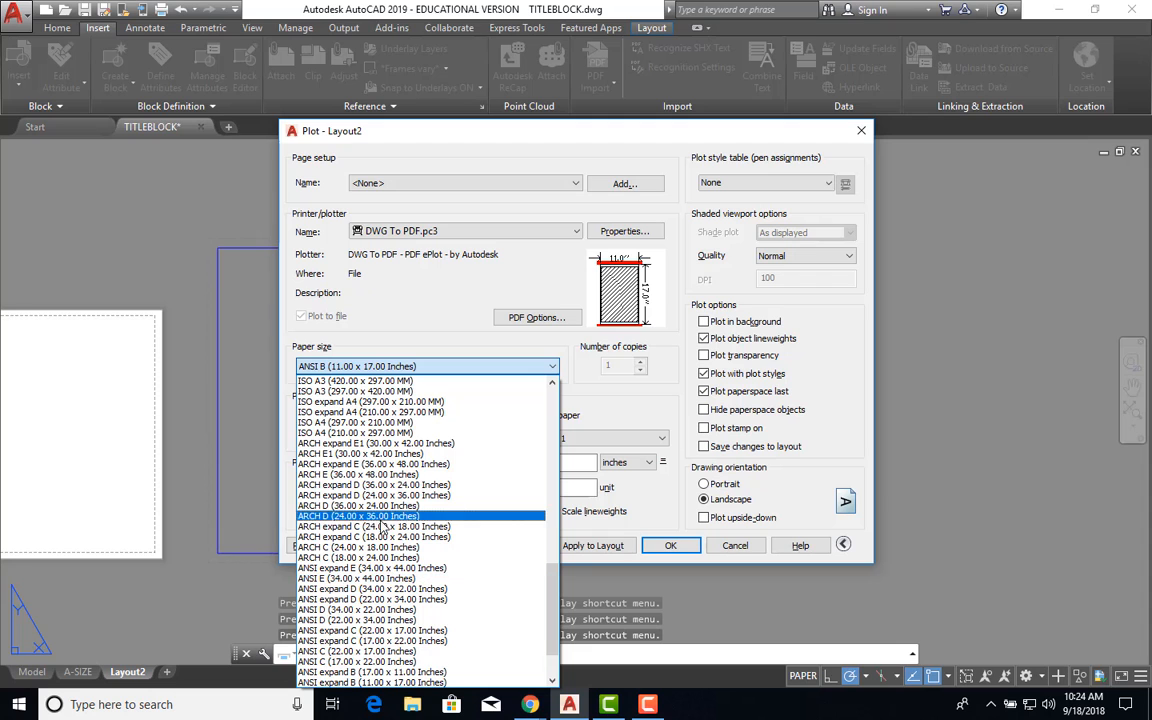
scroll(381, 527, "up", 1)
scroll(381, 527, "up", 8)
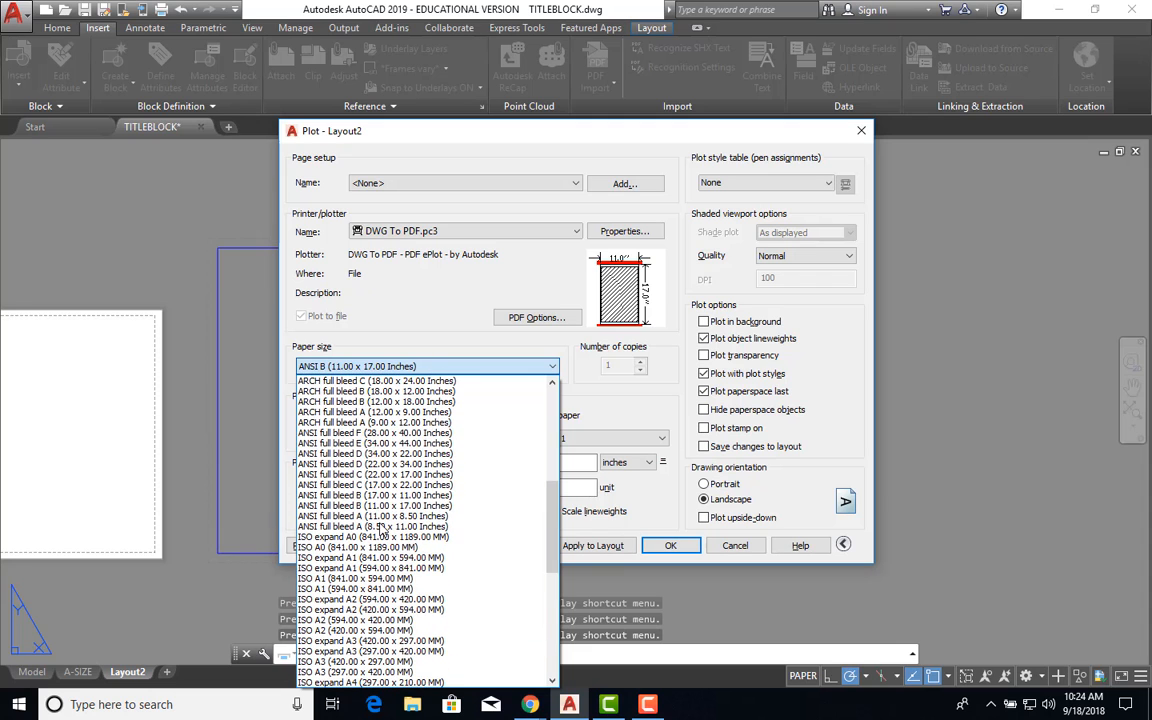
scroll(357, 437, "up", 1)
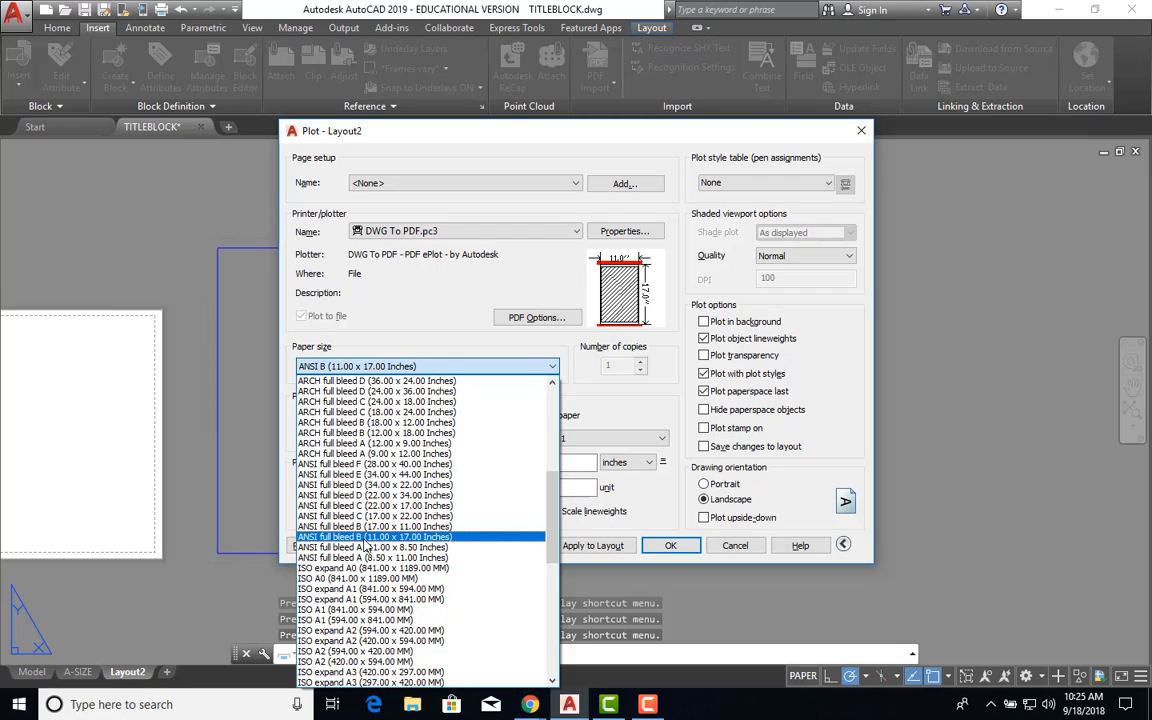
left_click(366, 538)
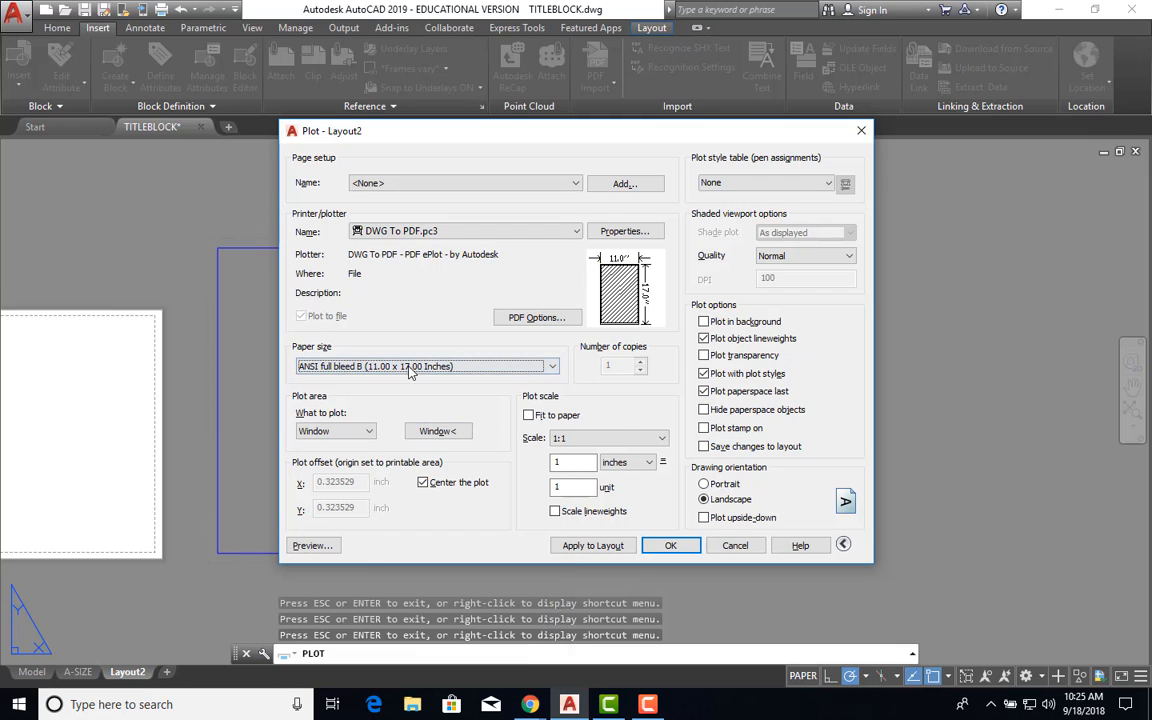
Step: Preview the full bleed plot, save the plot settings to Layout2, and leave the plot setup without plotting
left_click(320, 549)
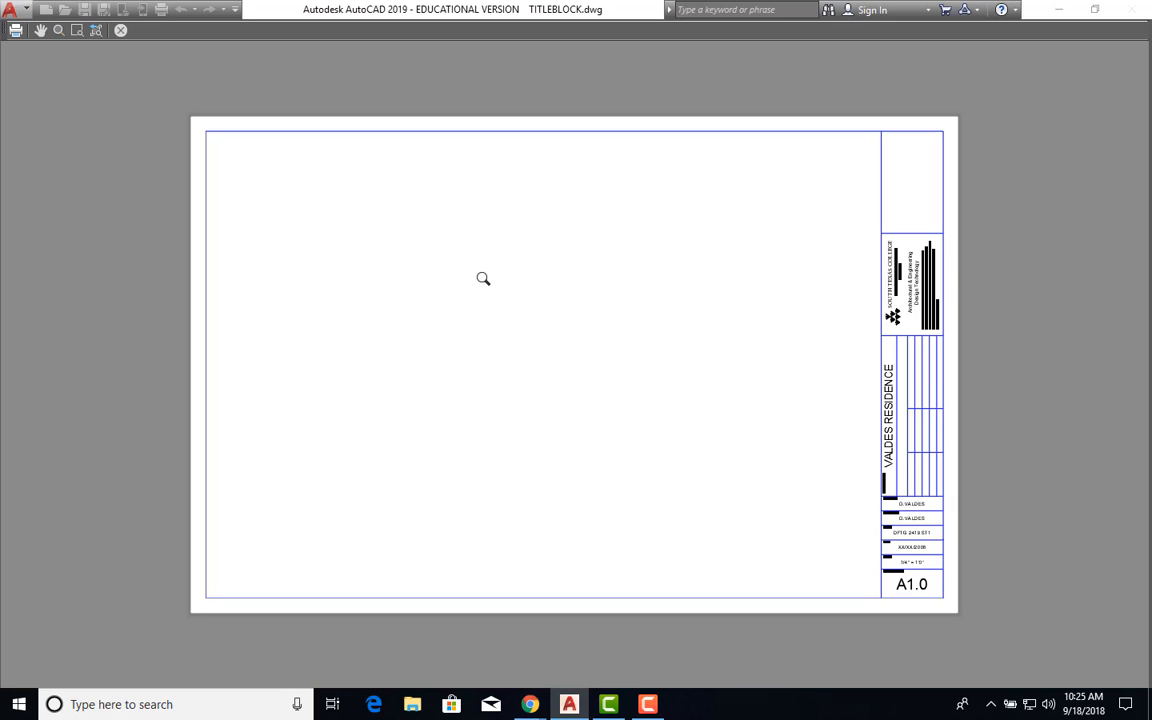
key("Escape")
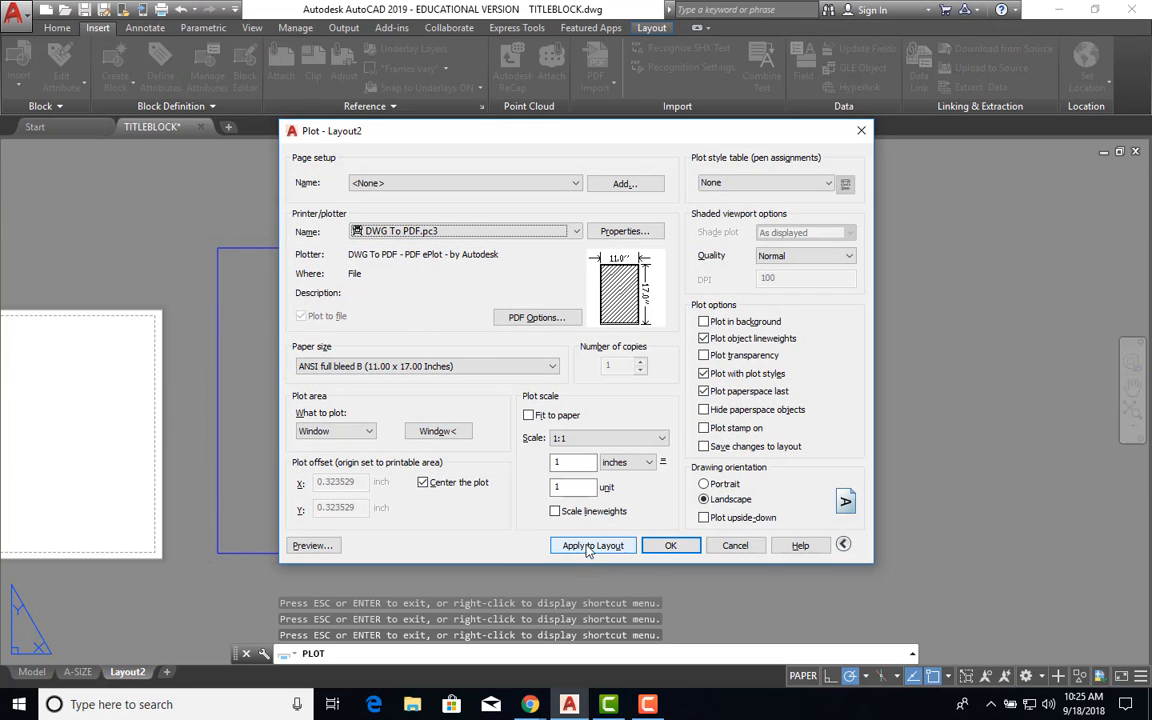
left_click(590, 546)
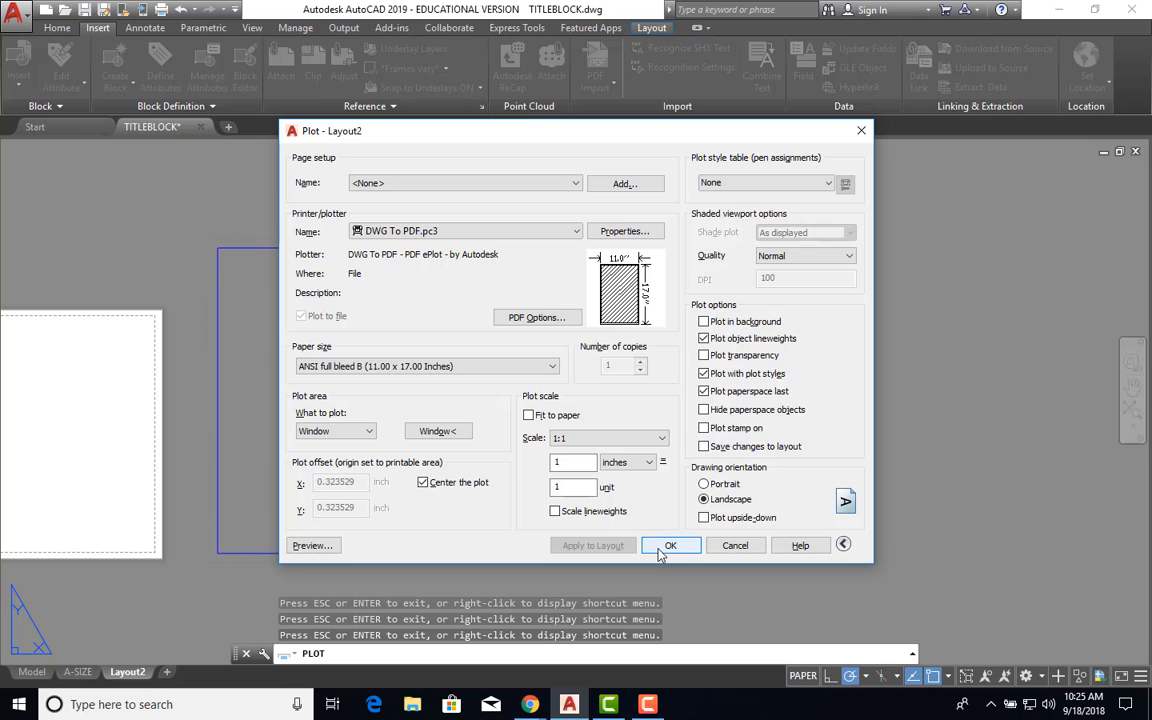
left_click(735, 545)
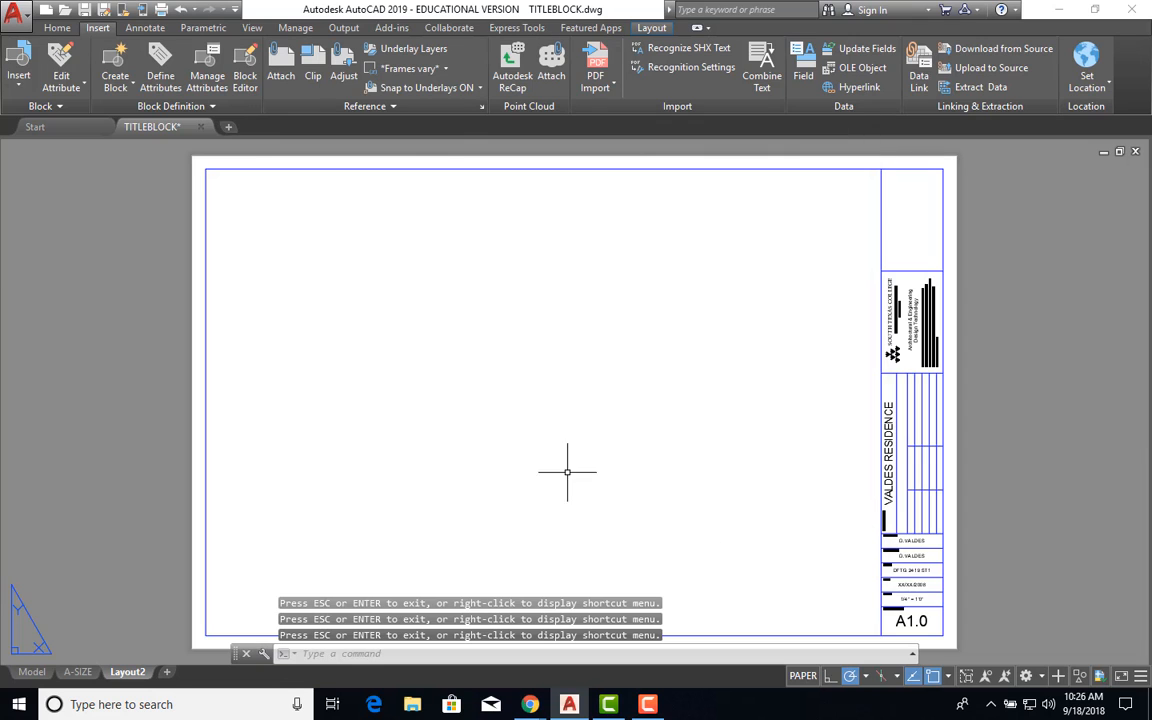
Step: Rename Layout2 as B-SIZE, matching the naming of the A-SIZE layout
scroll(560, 450, "down", 3)
scroll(398, 347, "up", 4)
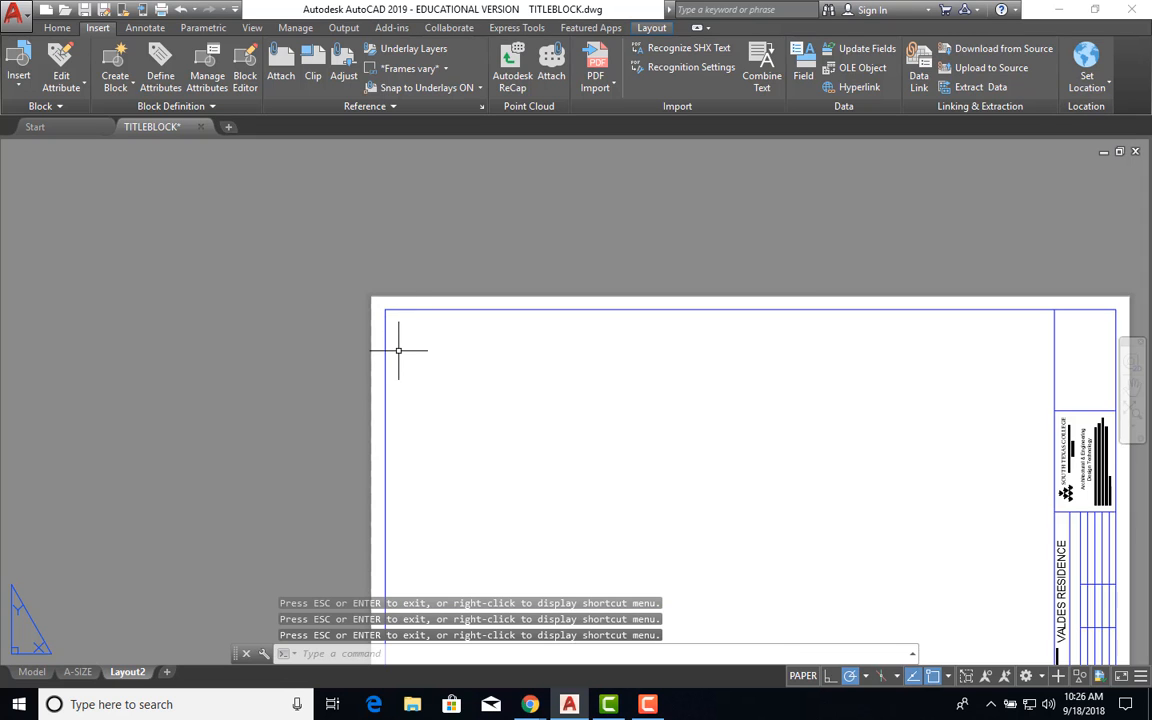
scroll(398, 347, "down", 2)
middle_click_drag(398, 347, 206, 283)
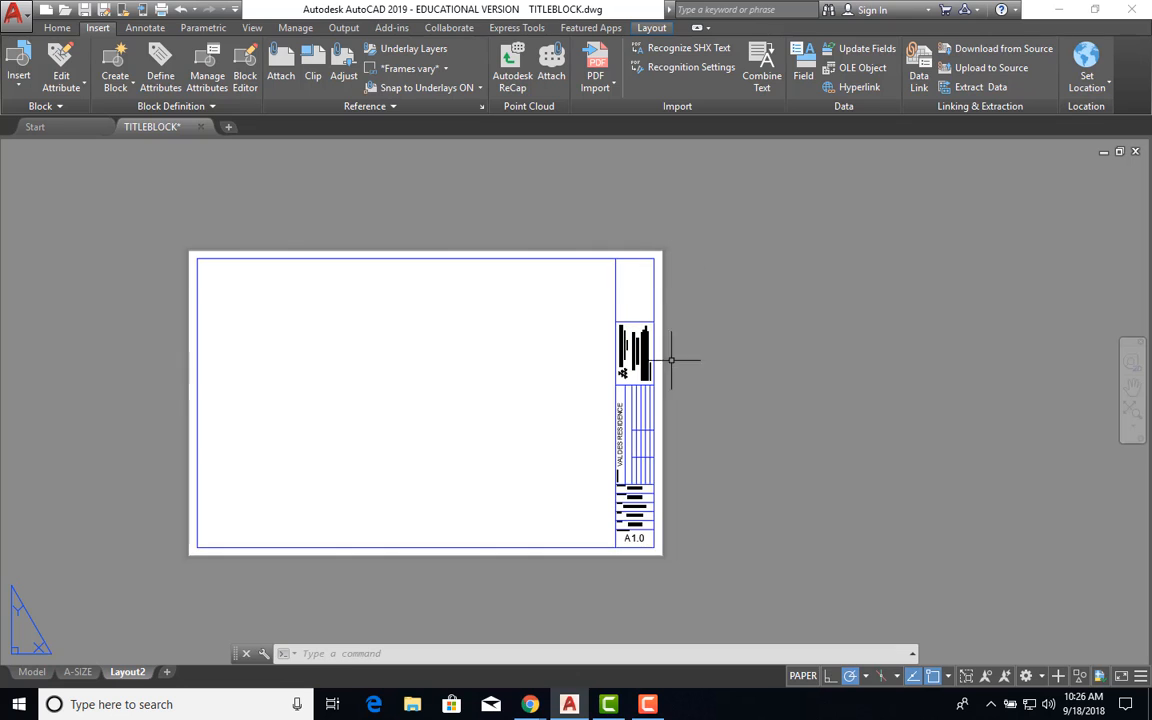
left_click(78, 674)
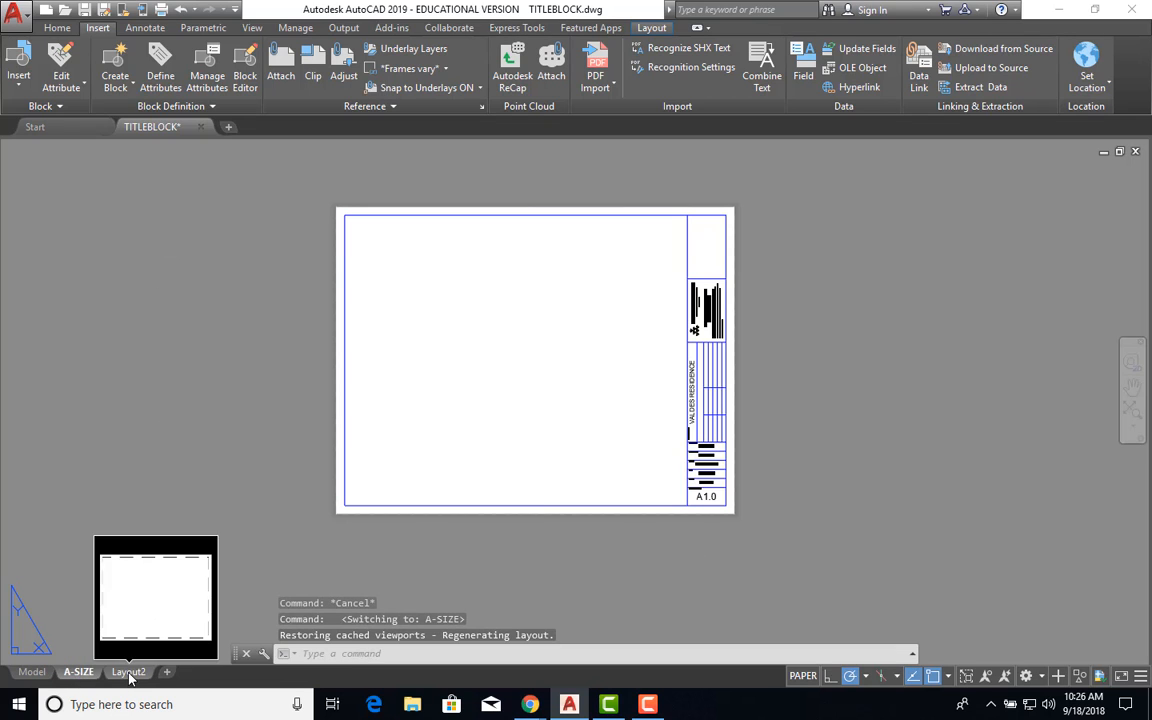
left_click(127, 673)
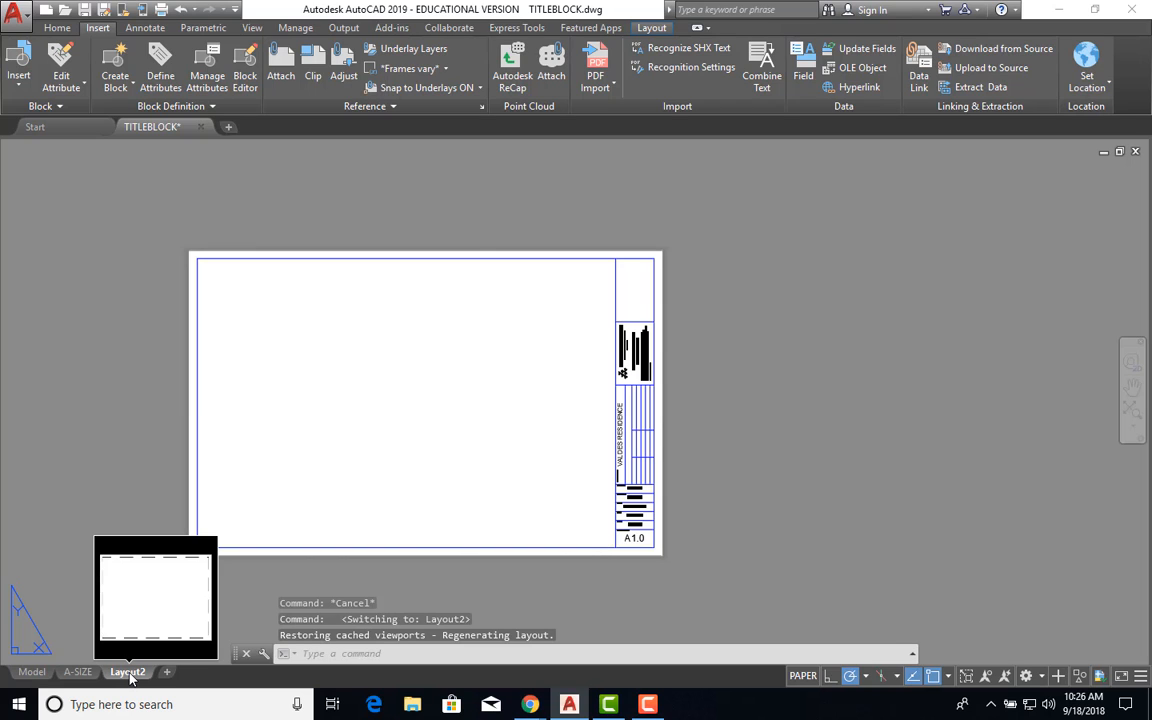
right_click(128, 672)
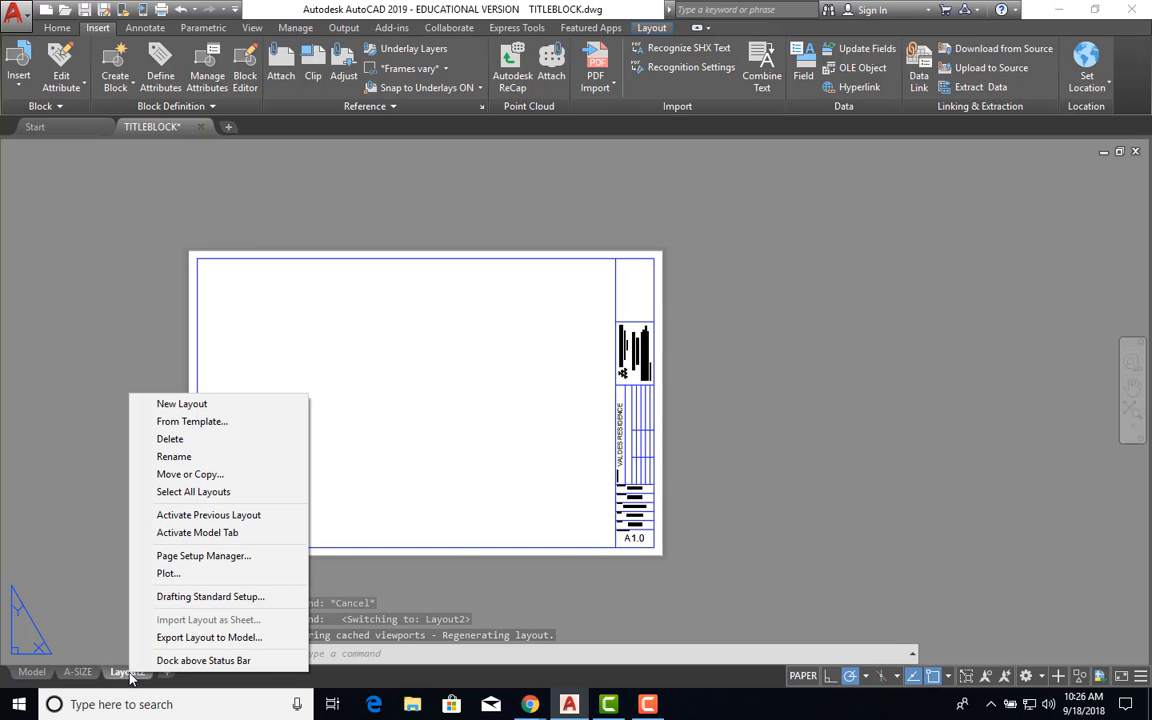
left_click(173, 457)
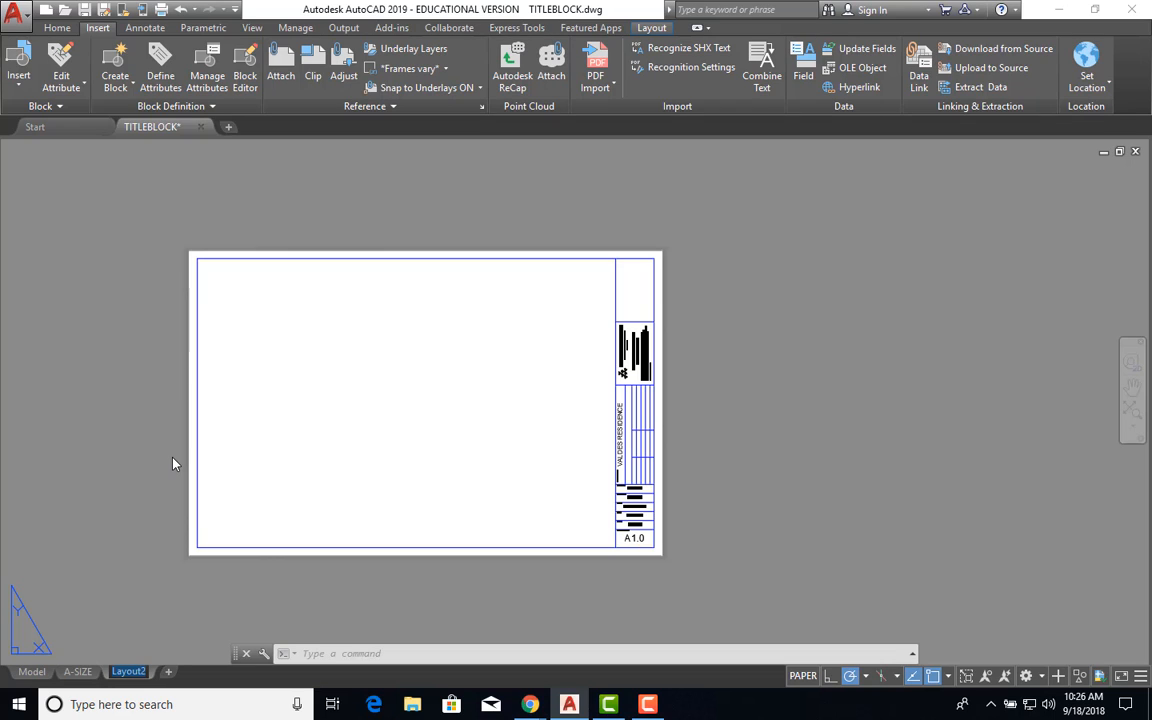
type("B-")
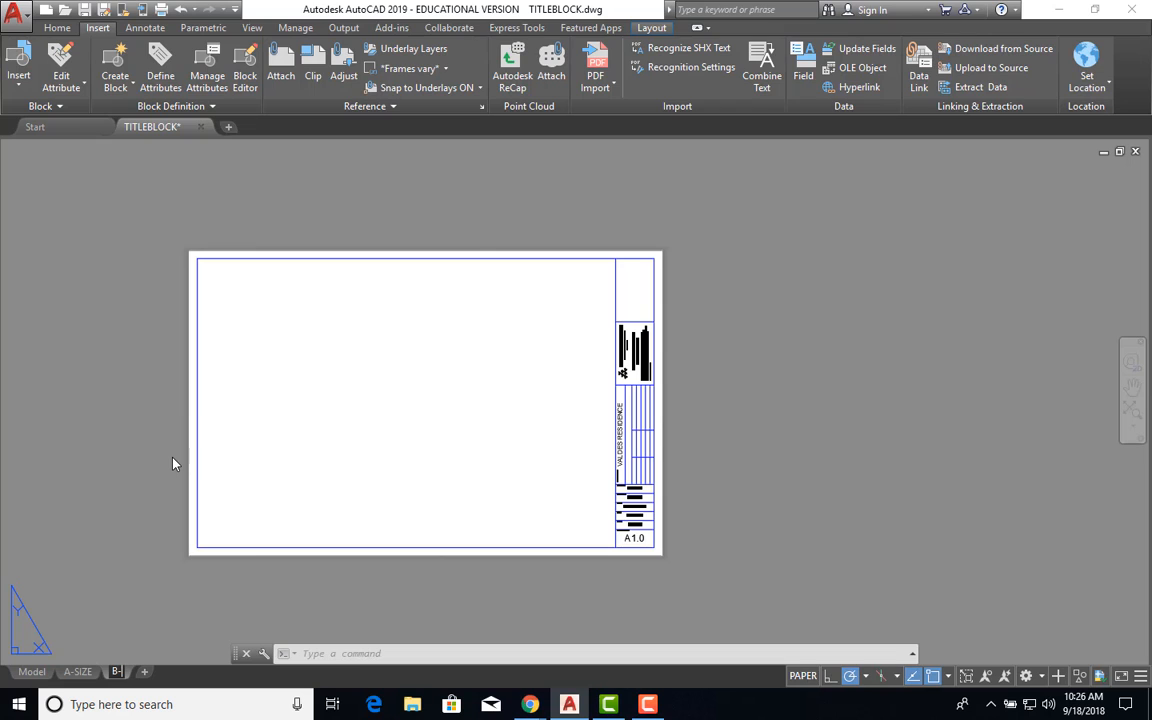
type("SIZE")
left_click(790, 528)
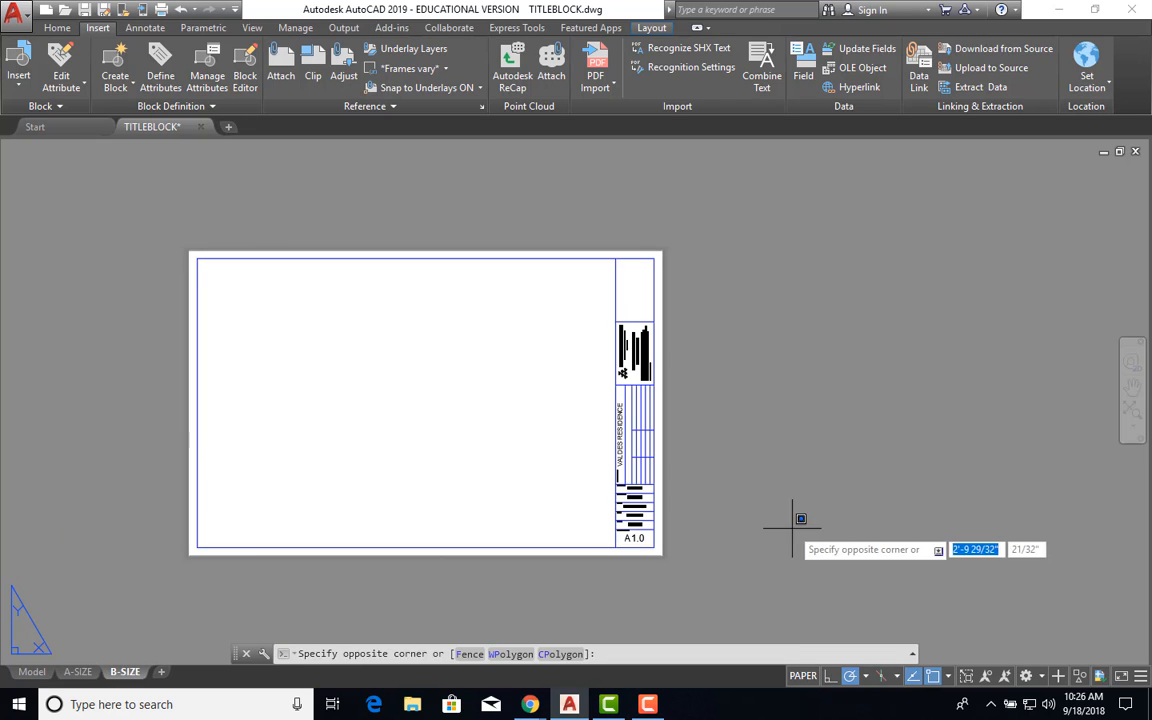
left_click(110, 624)
Step: Review the title block sheet in the A-SIZE layout and return to the B-SIZE layout
left_click(124, 672)
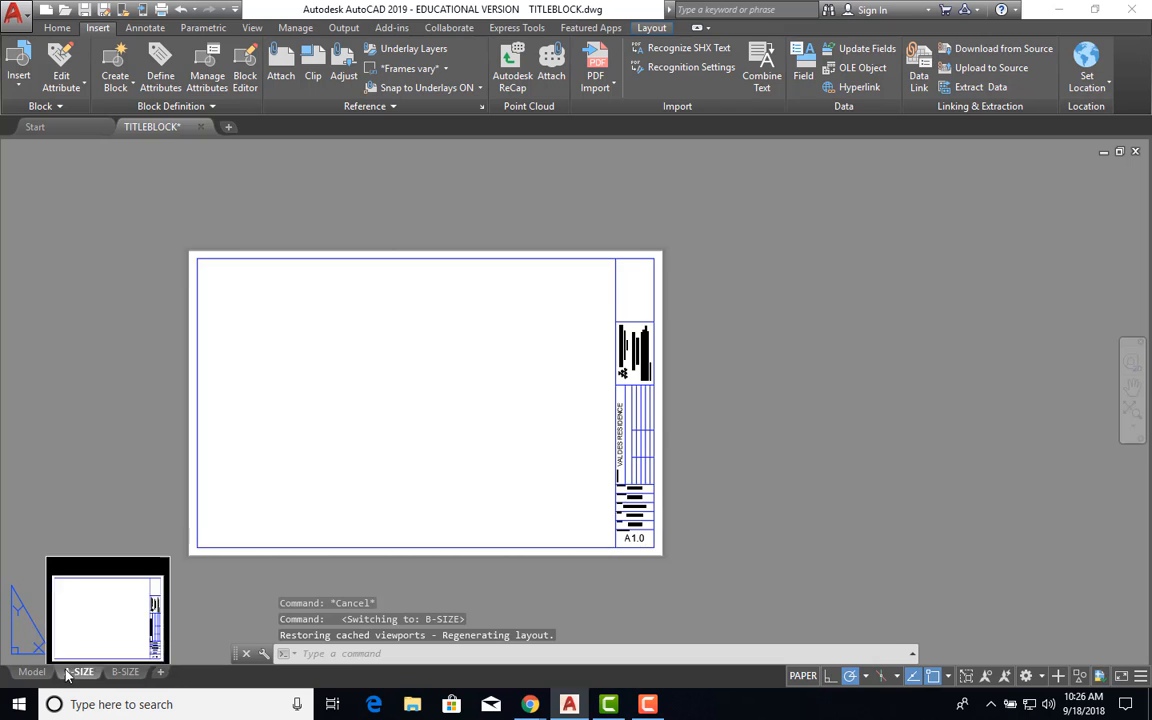
left_click(78, 672)
scroll(180, 485, "down", 2)
middle_click_drag(229, 473, 140, 475)
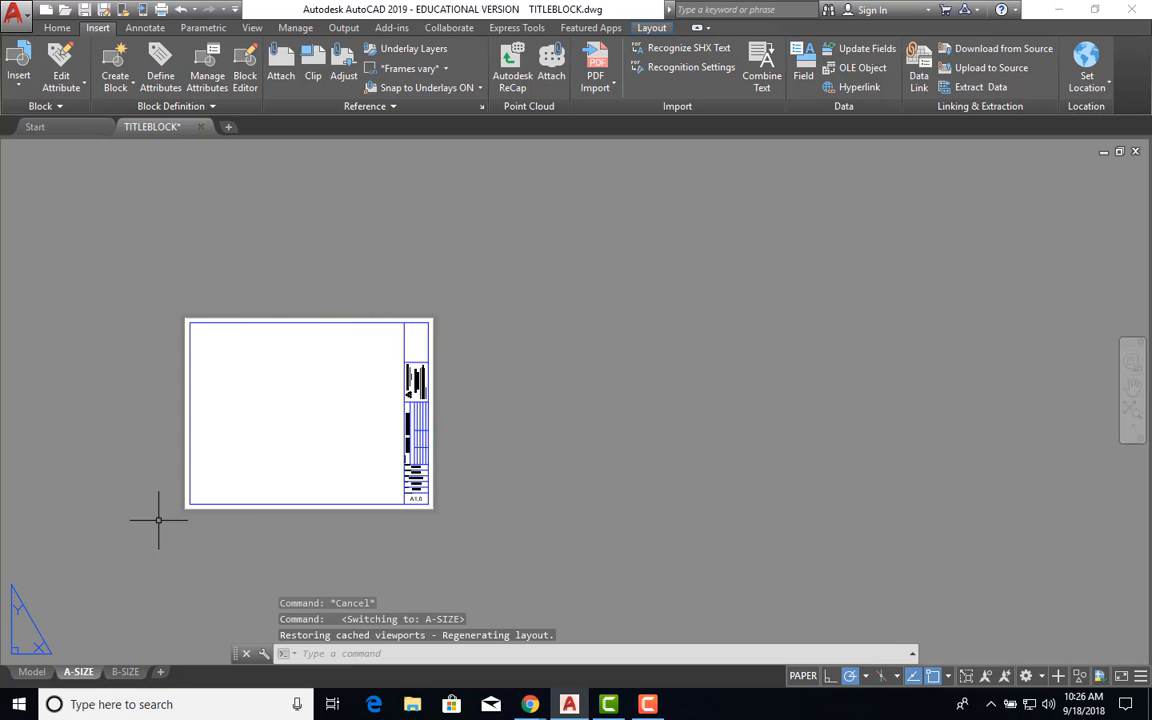
left_click(125, 672)
key("Escape")
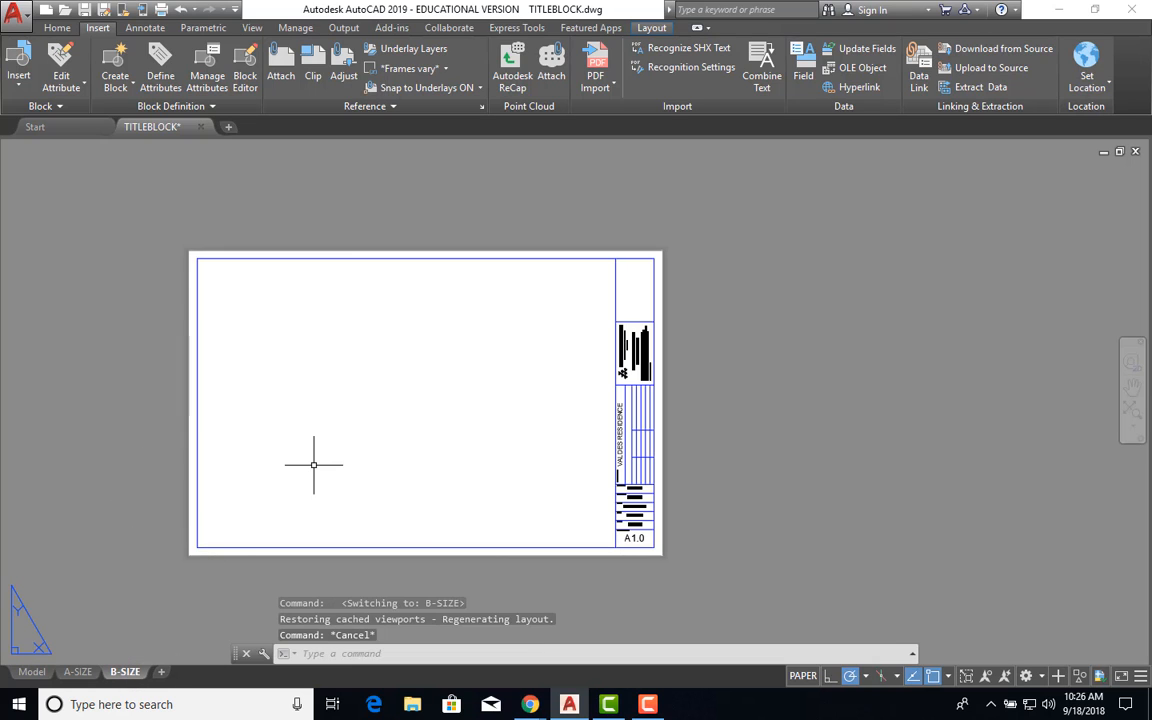